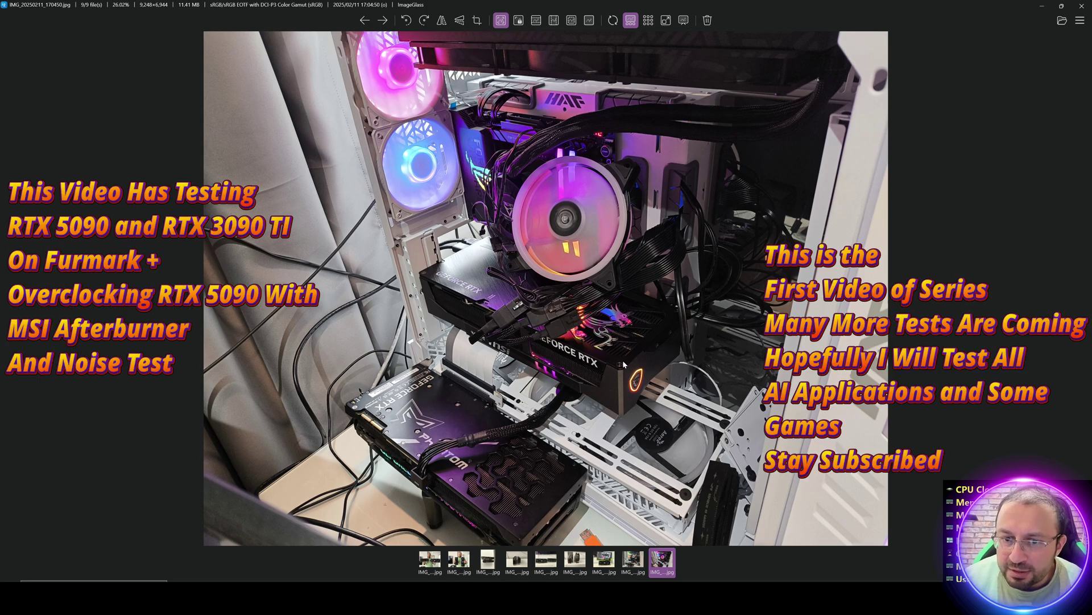
Step: Zoom around the PC case photo, then advance to the RTX 5090 Gaming Trio box photo (image 7 of 9)
scroll(589, 342, up, 5)
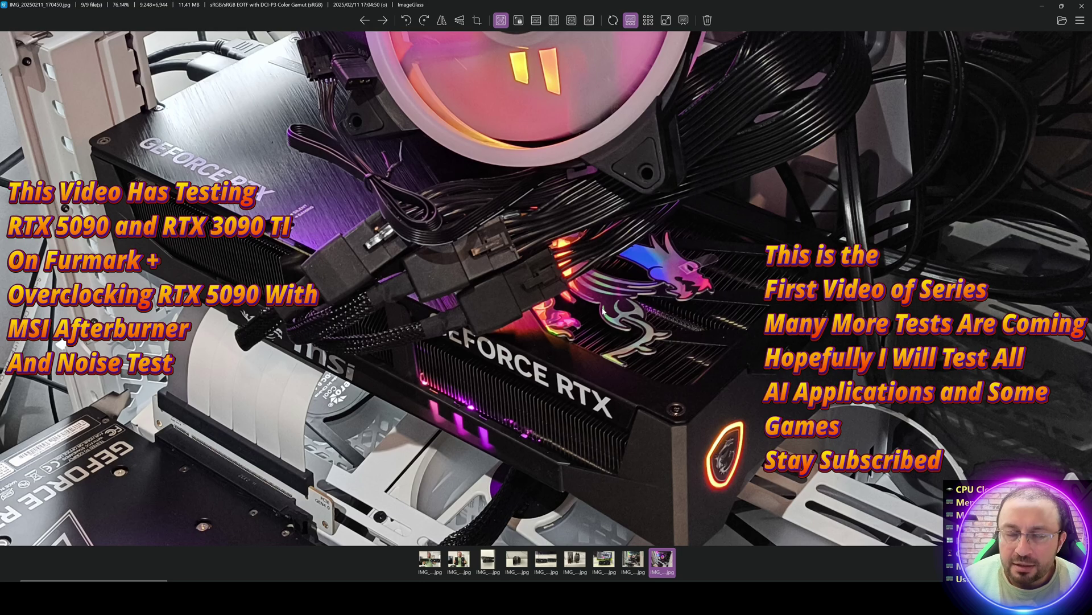
scroll(603, 300, down, 2)
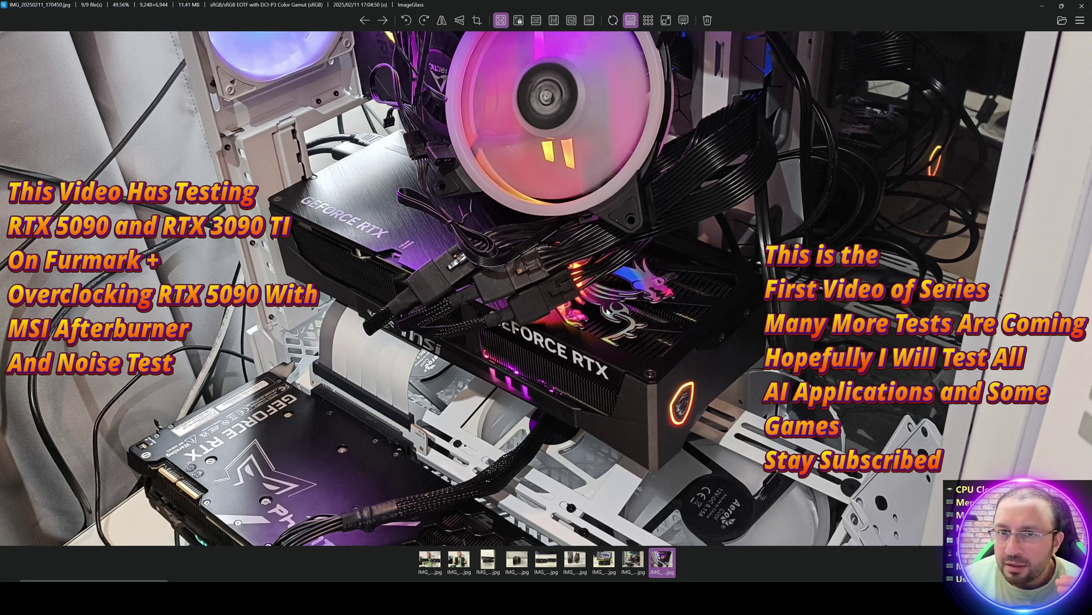
scroll(470, 446, down, 2)
scroll(411, 442, up, 3)
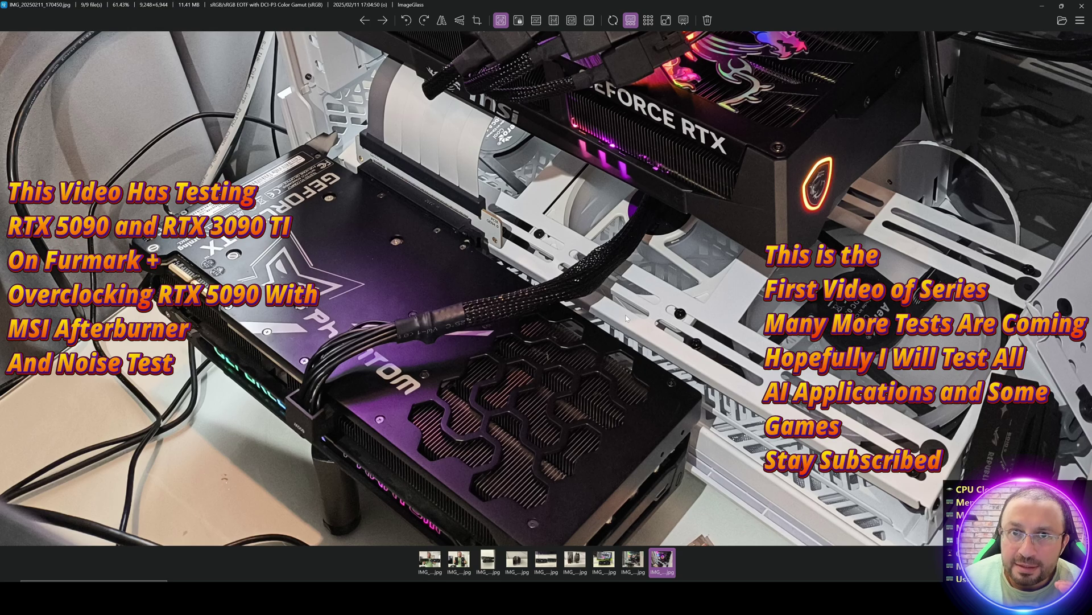
scroll(626, 317, down, 3)
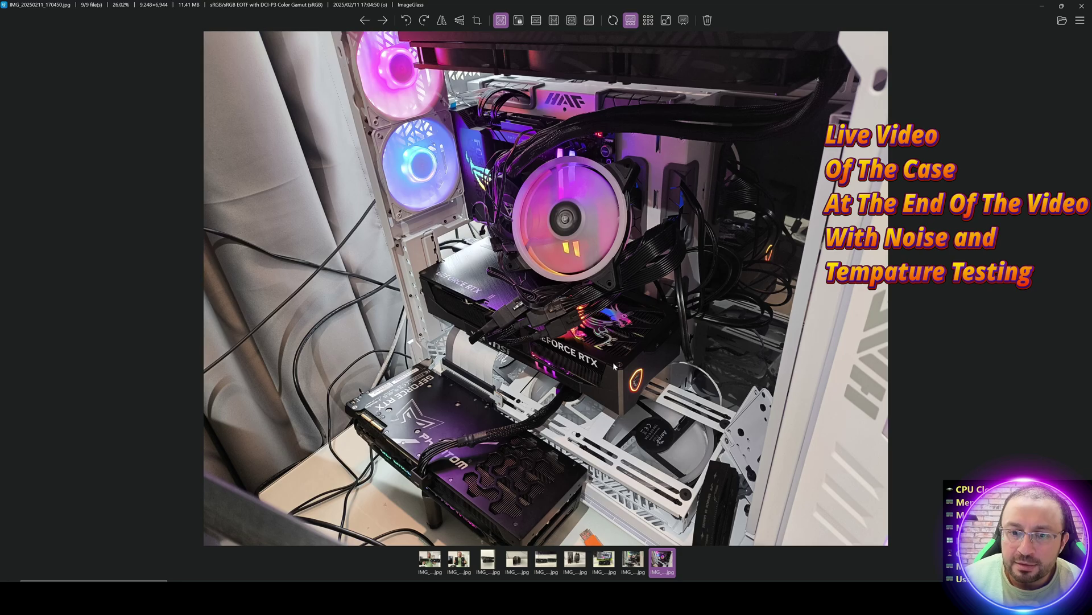
scroll(614, 366, up, 2)
scroll(602, 371, down, 1)
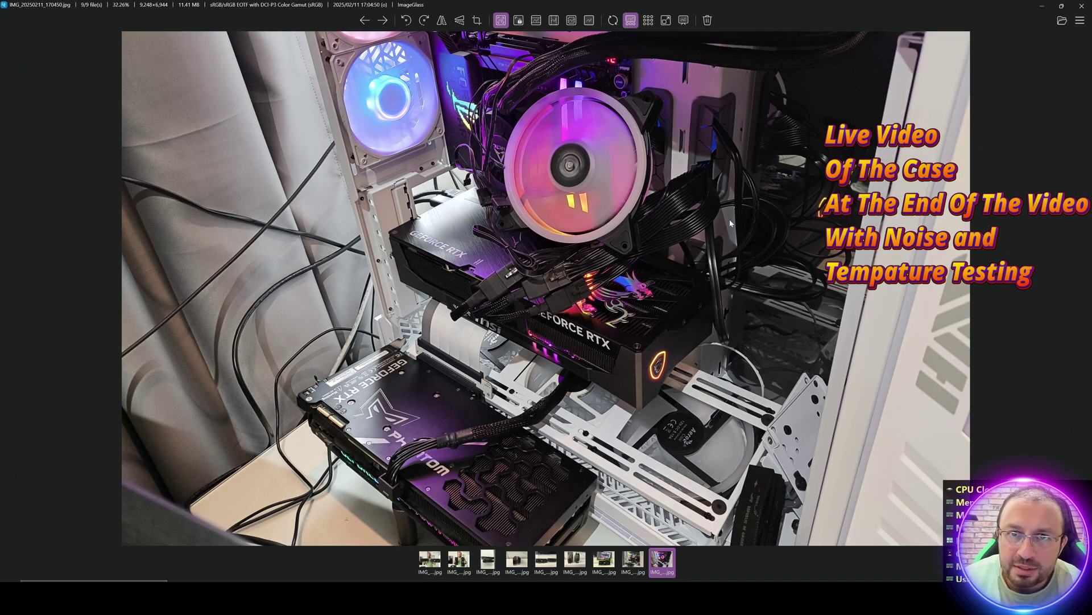
key(Right)
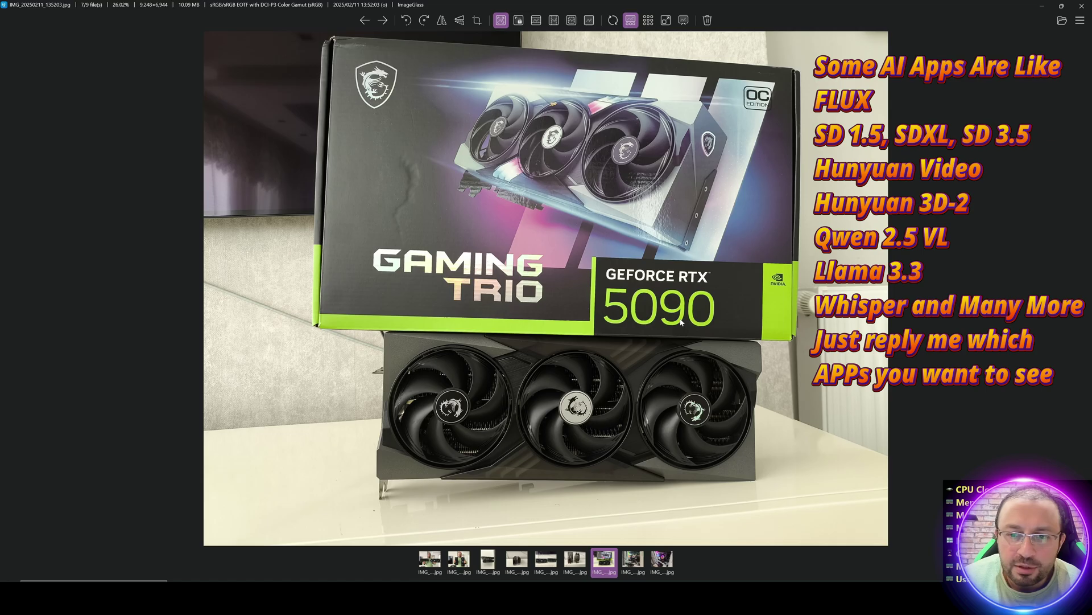
Step: Zoom in and out on the card photo, then advance three images through the RTX 5090 and 3090 Ti photos
scroll(631, 81, up, 3)
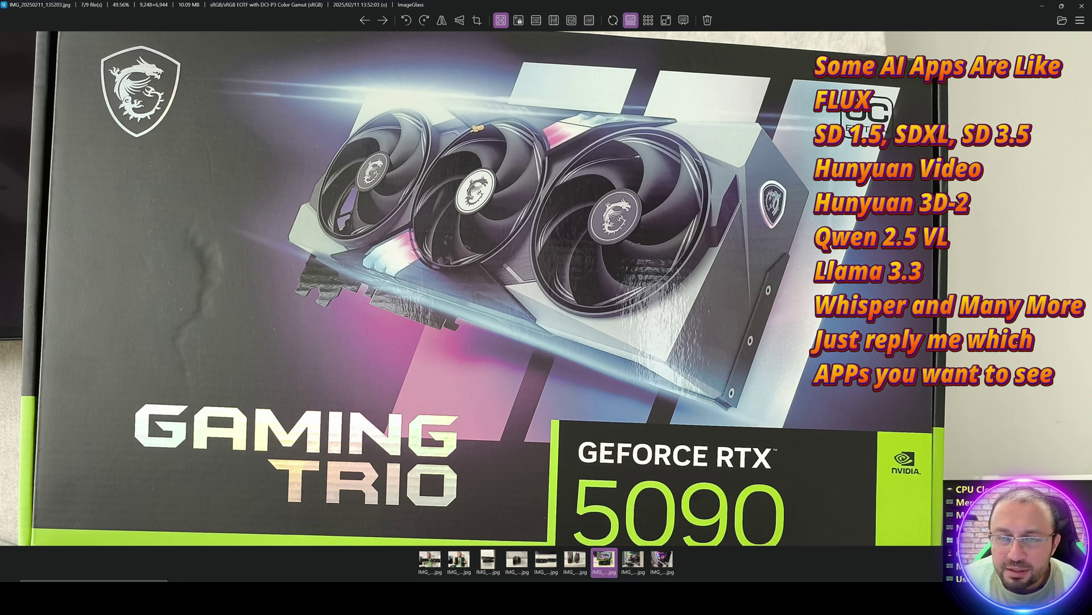
scroll(546, 285, down, 3)
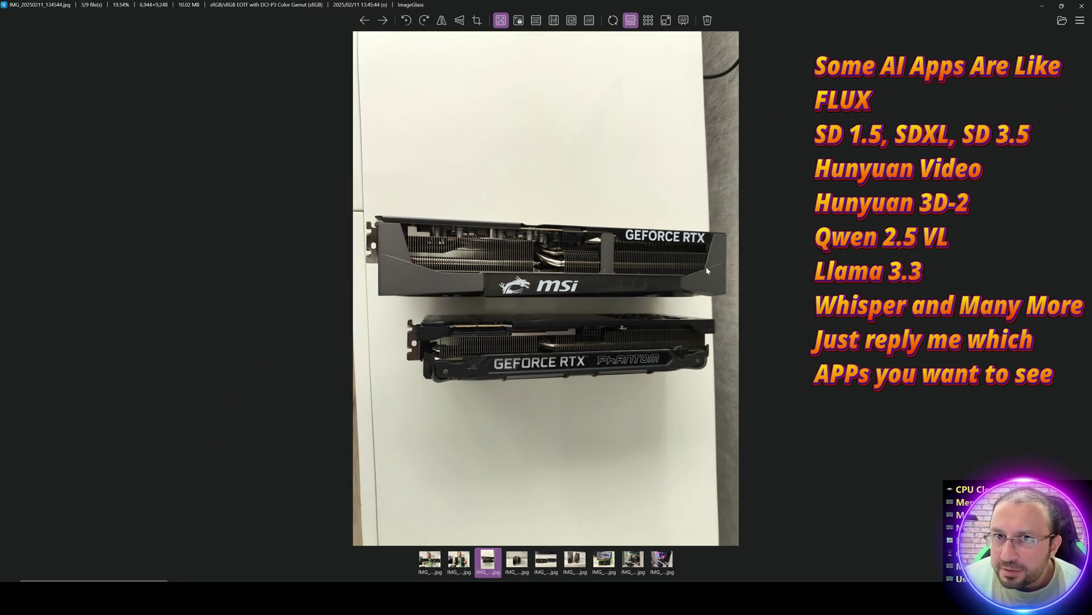
scroll(677, 326, up, 2)
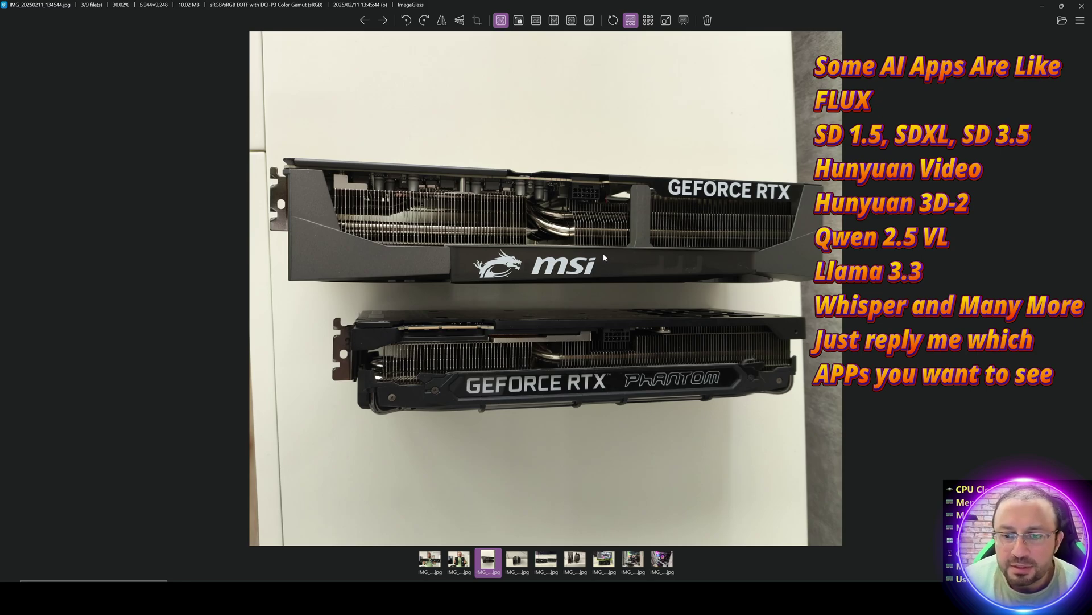
key(Right)
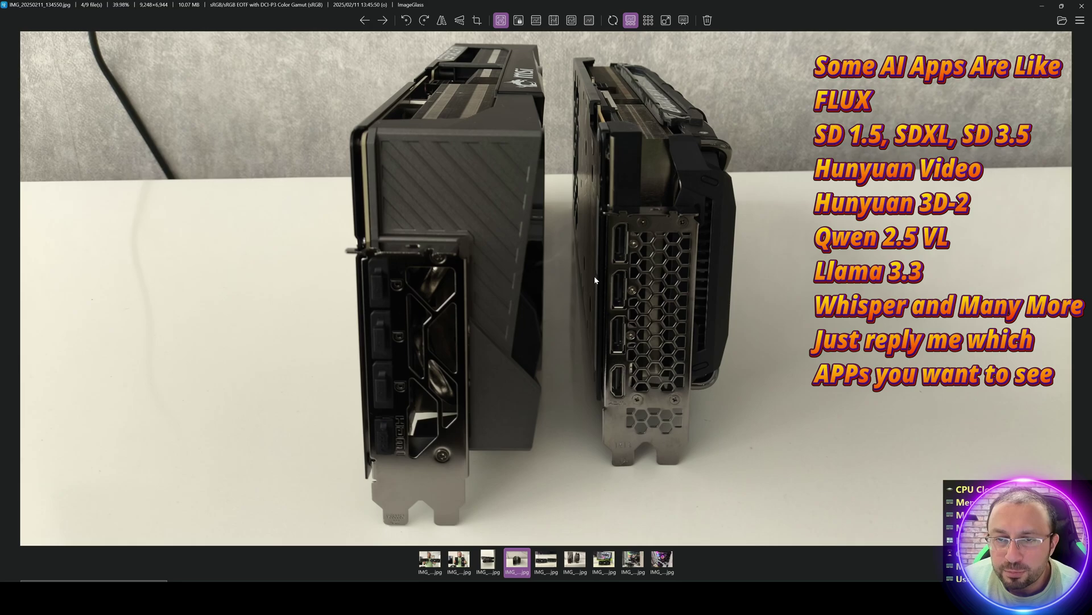
key(Right)
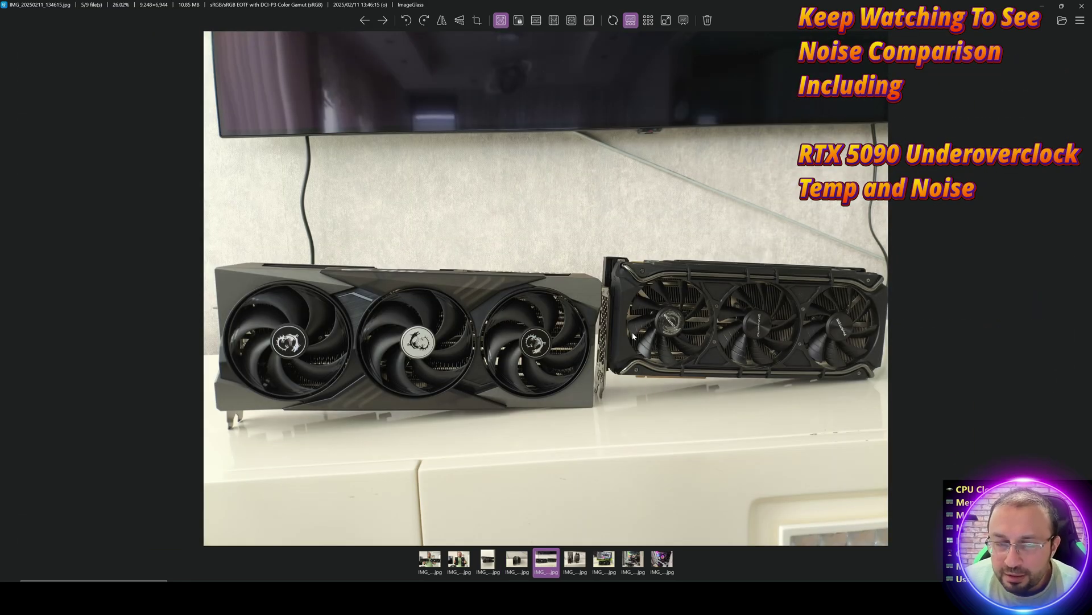
key(Right)
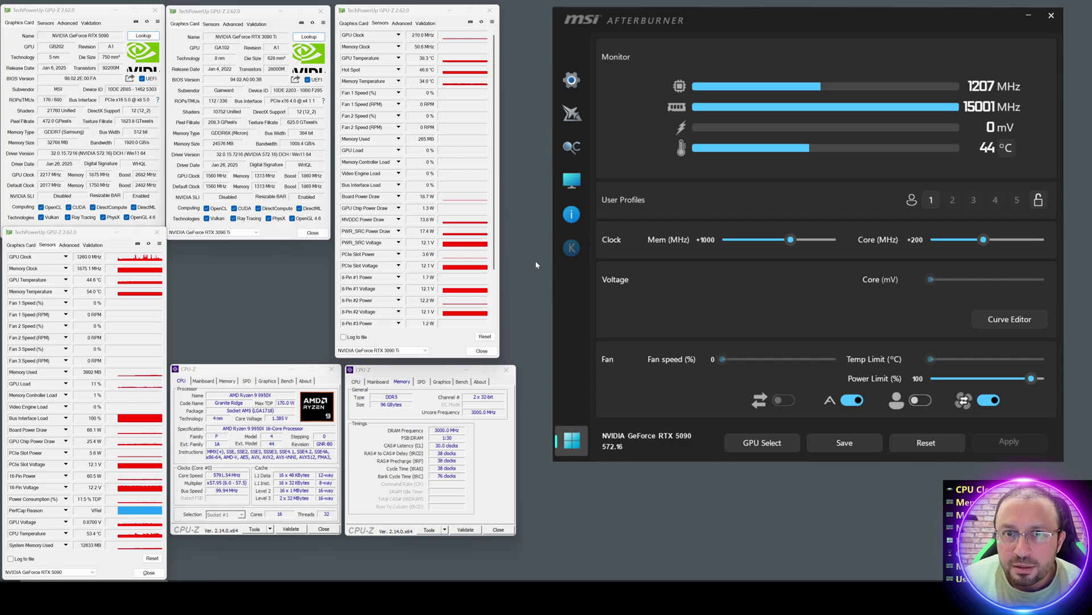
Step: Launch FurMark_GUI.exe and run FurMark (GL) at 3840x2160, scoring 14011 points at 232 FPS
key(alt+Tab)
double_click(302, 337)
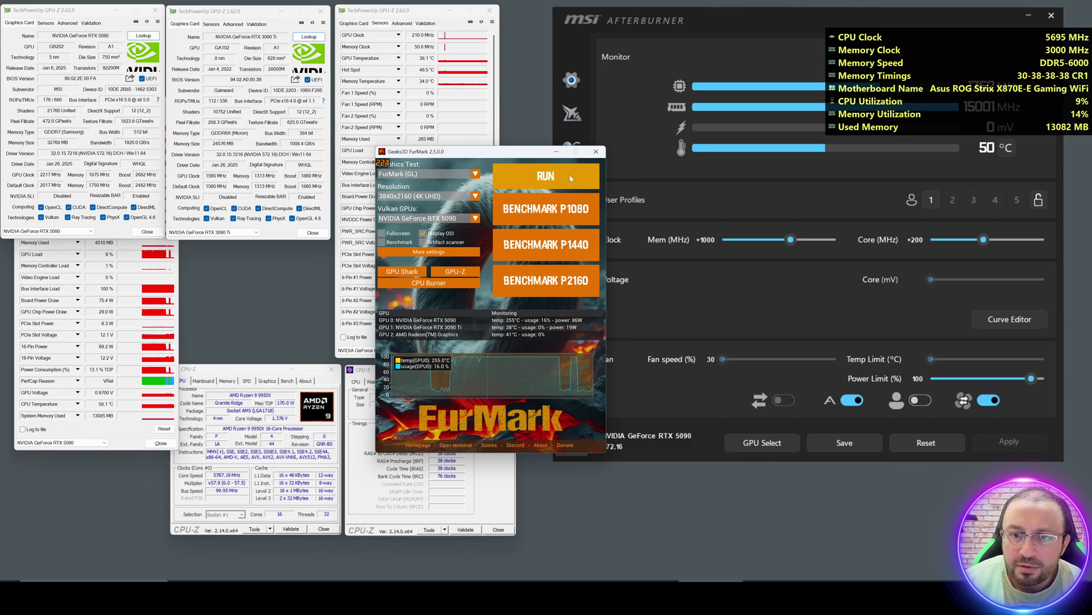
click(553, 181)
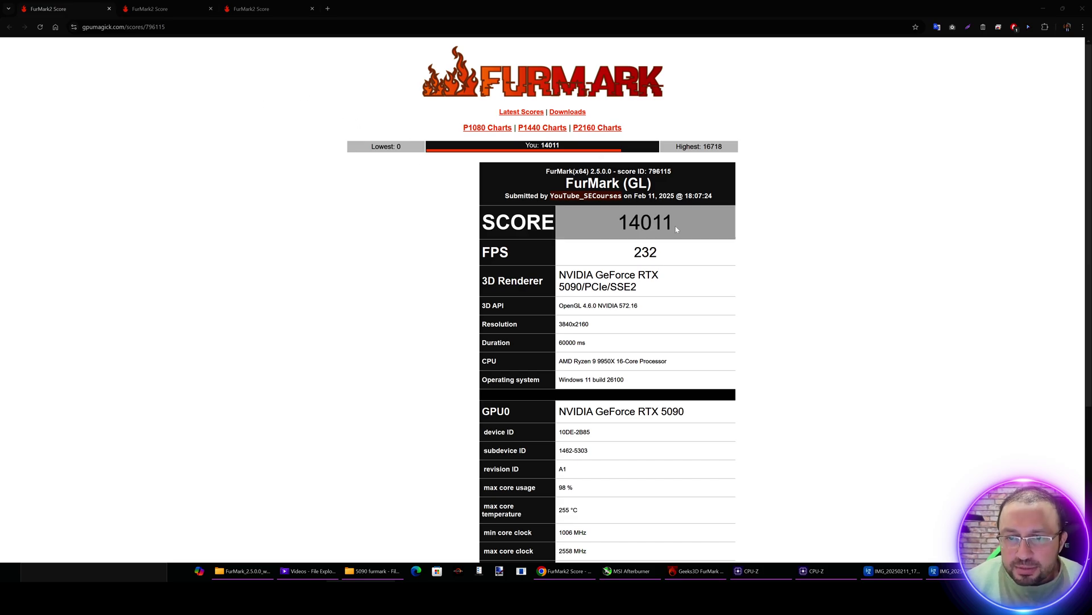
Step: Check the RTX 5090's 1440p score of 23730 and its enlarged 1080p score of 30117
scroll(712, 267, up, 1)
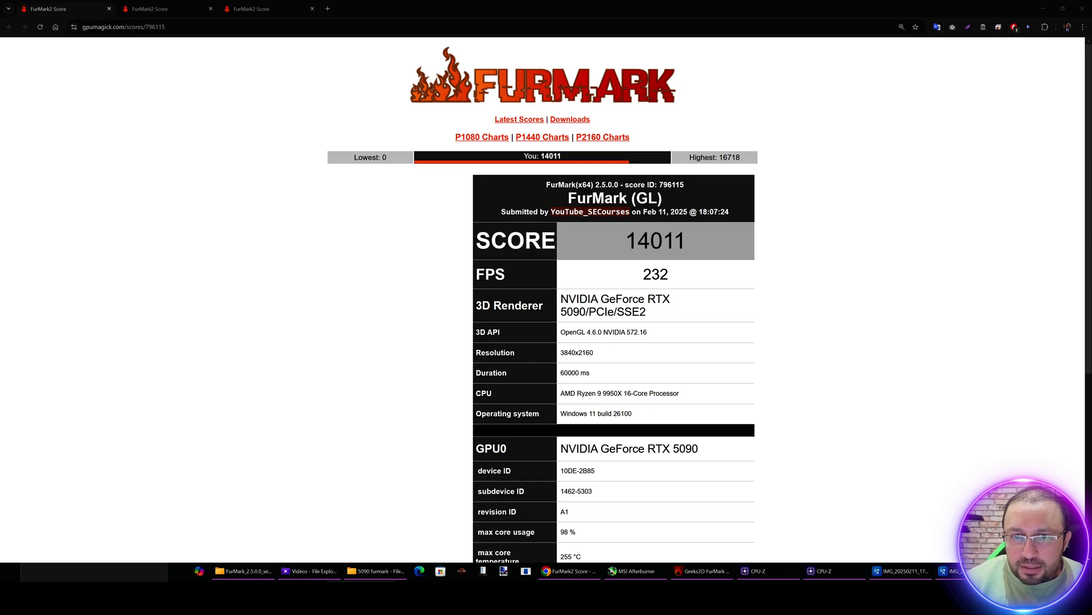
click(165, 8)
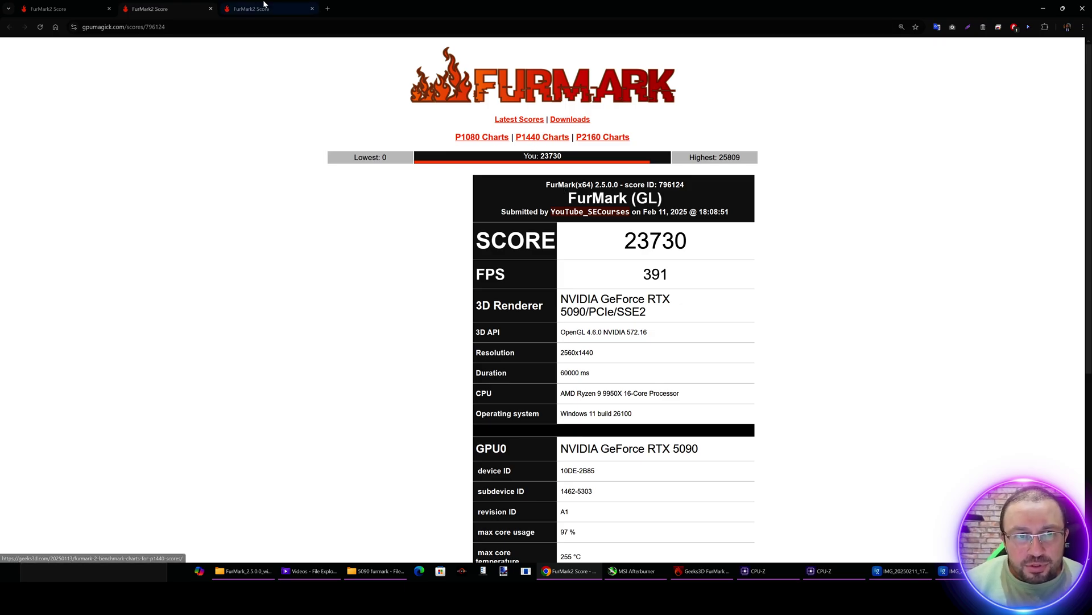
key(ctrl+Tab)
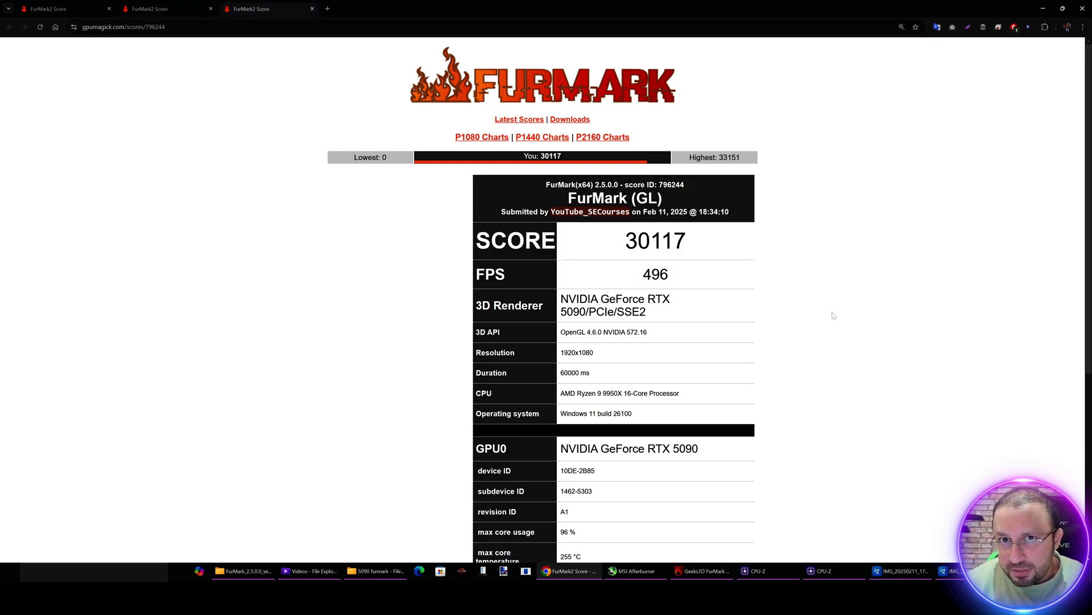
key(ctrl+plus)
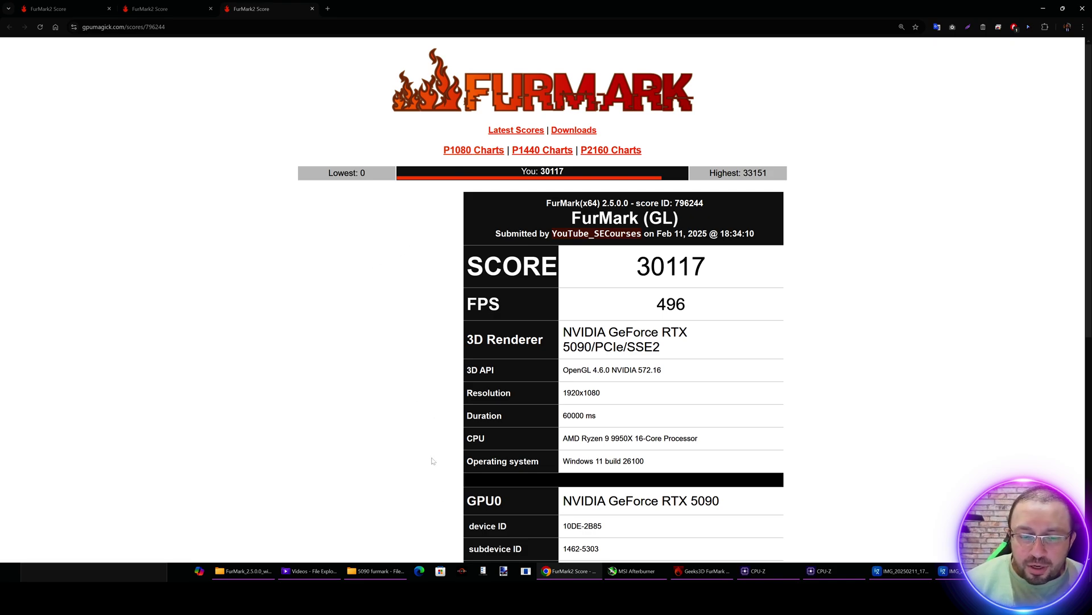
click(635, 571)
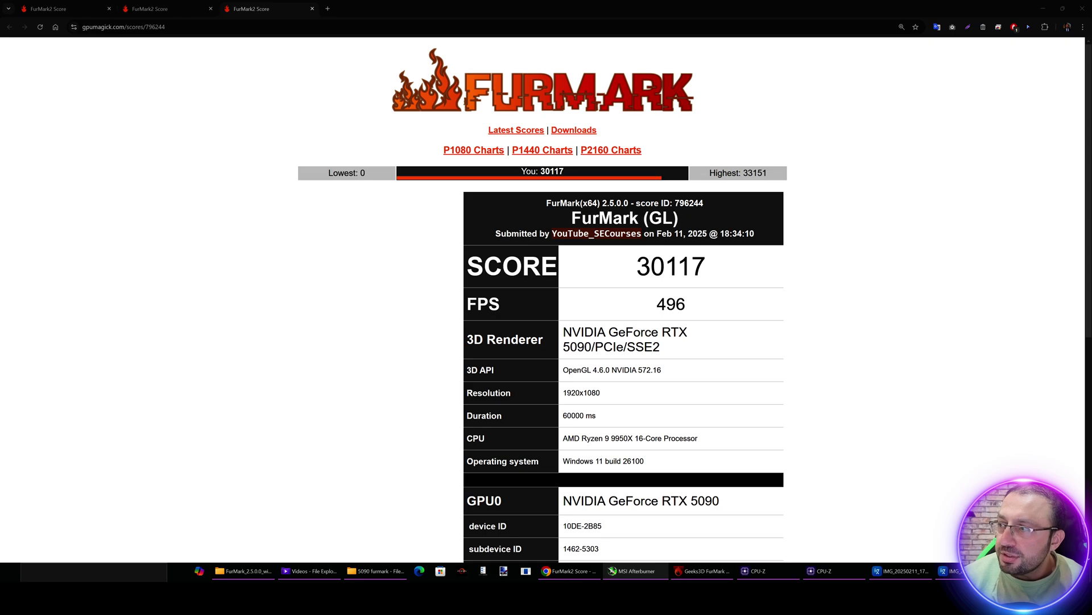
Step: Move Afterburner over the score page, enter Mem +1500 and Core +300 MHz, and apply them
drag(1091, 67, 524, 64)
drag(648, 286, 659, 286)
text(150)
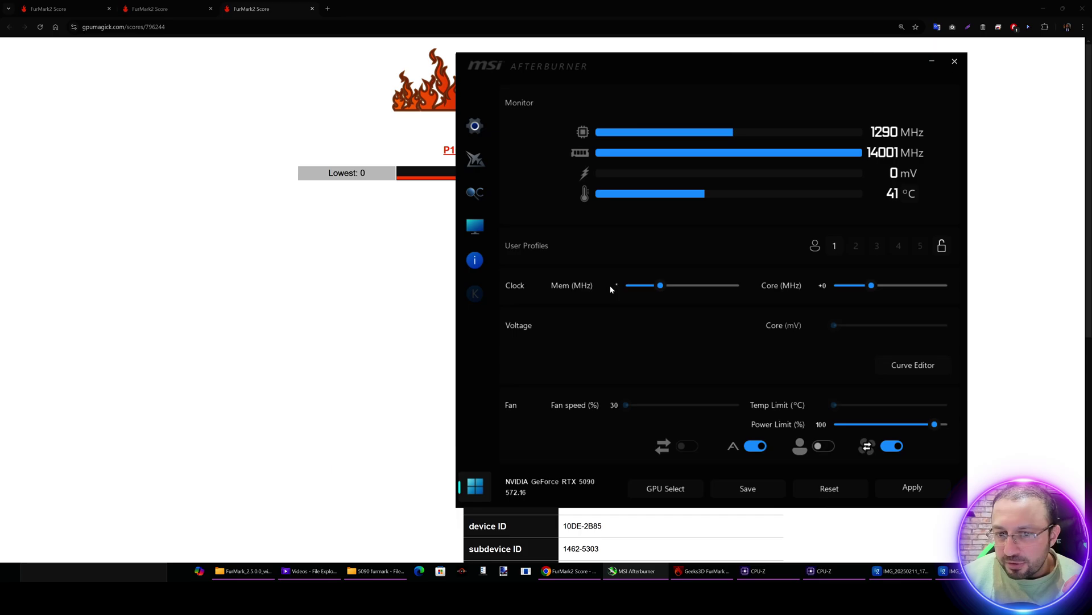
text(0)
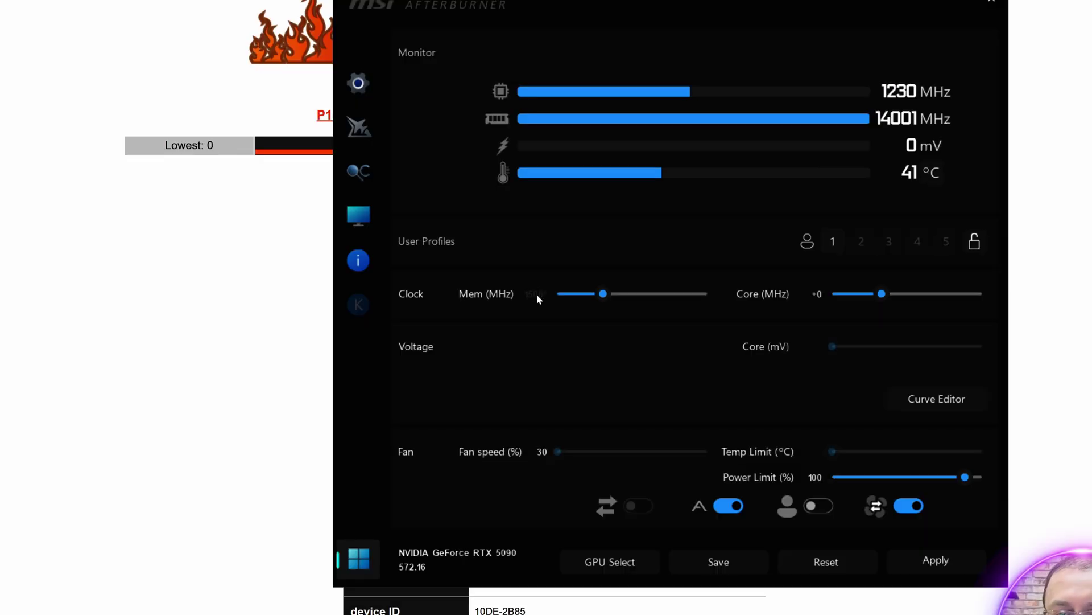
key(Return)
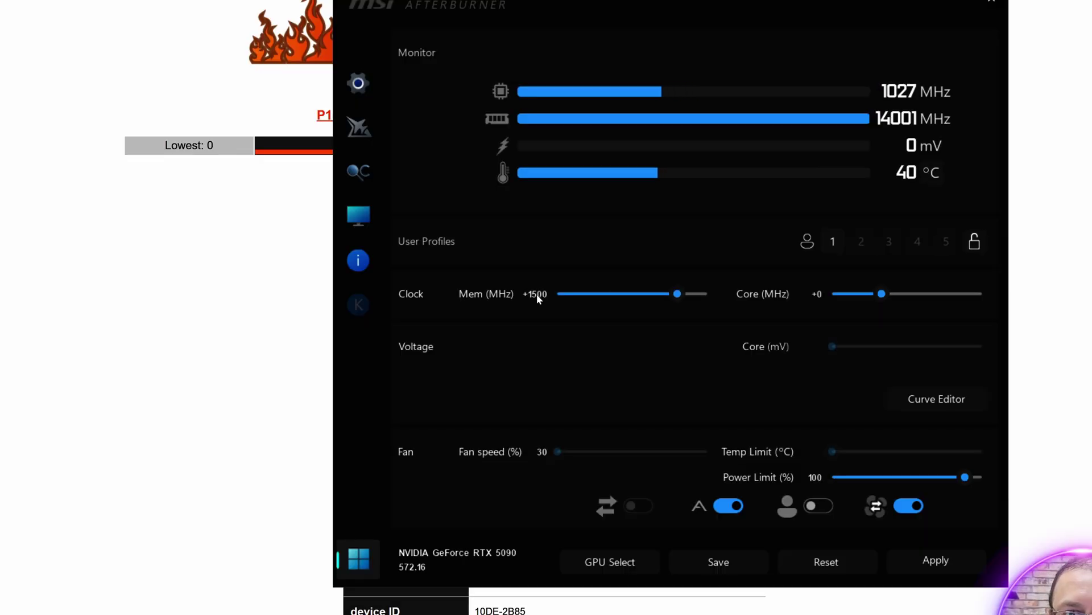
click(820, 294)
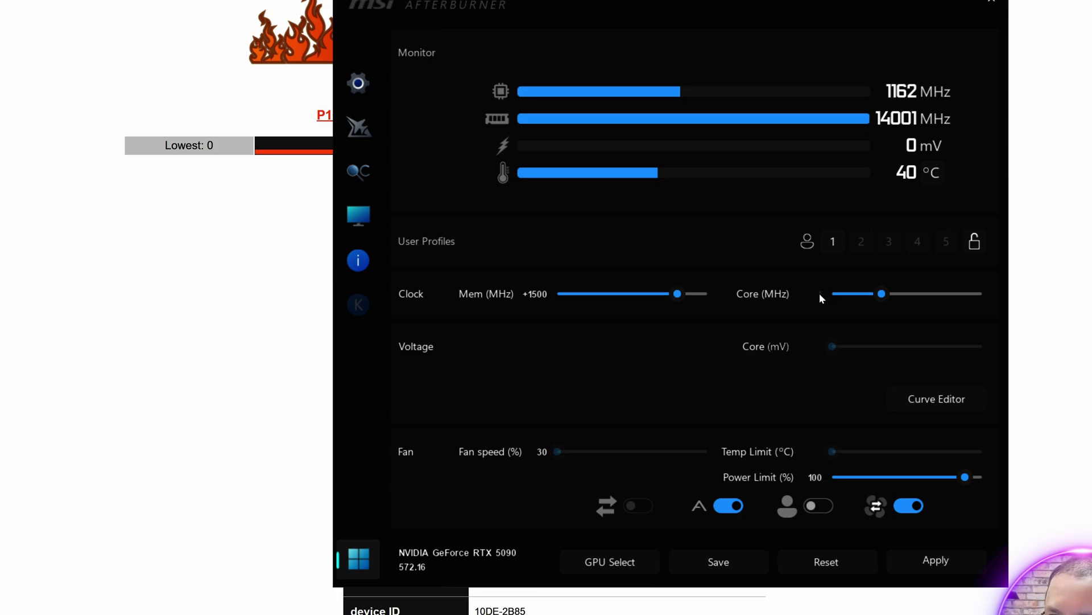
text(300)
key(Return)
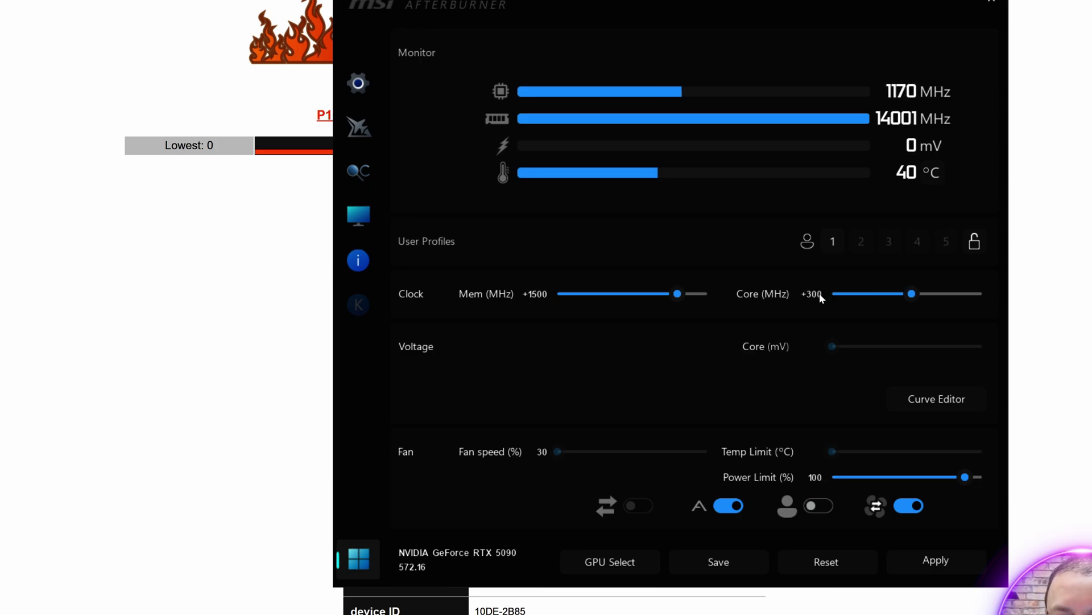
click(938, 556)
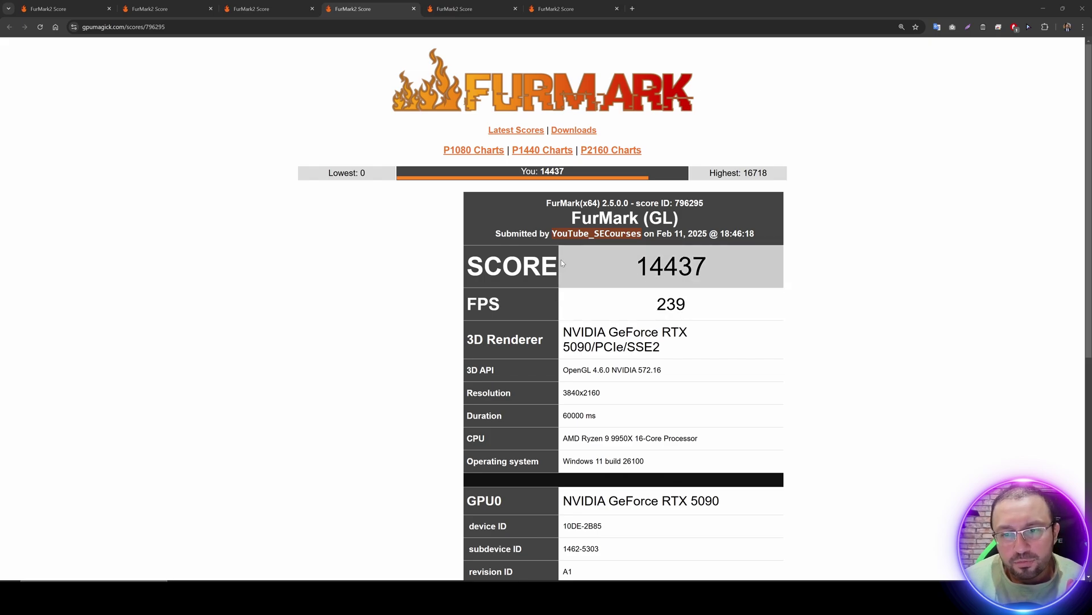
Step: Compare stock 4K 14011 with overclocked scores 14437 (4K), 23845 (1440p) and 30526 (1080p)
key(ctrl+1)
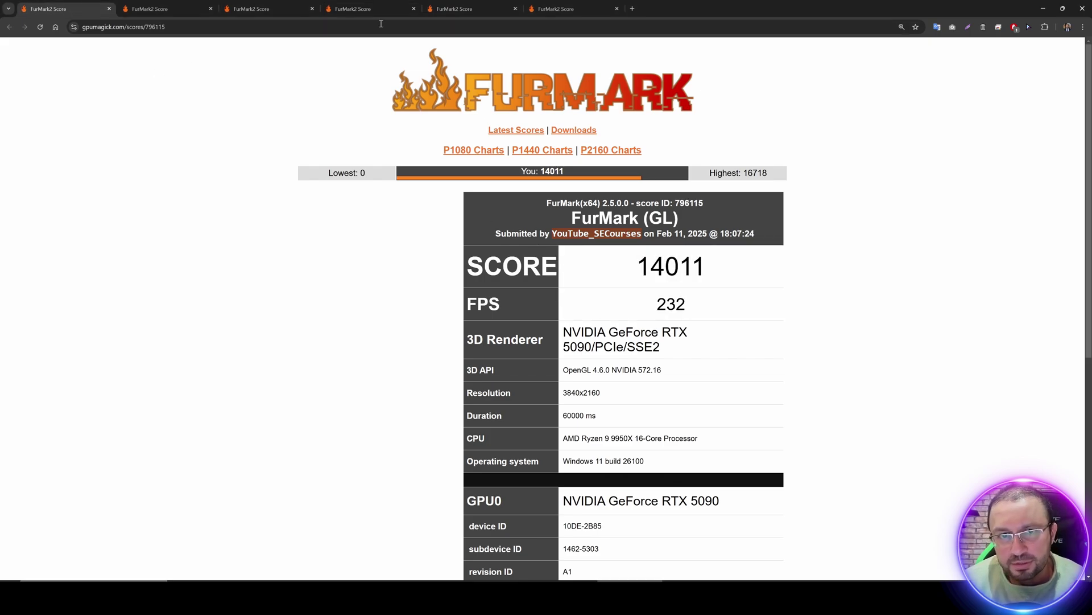
key(ctrl+4)
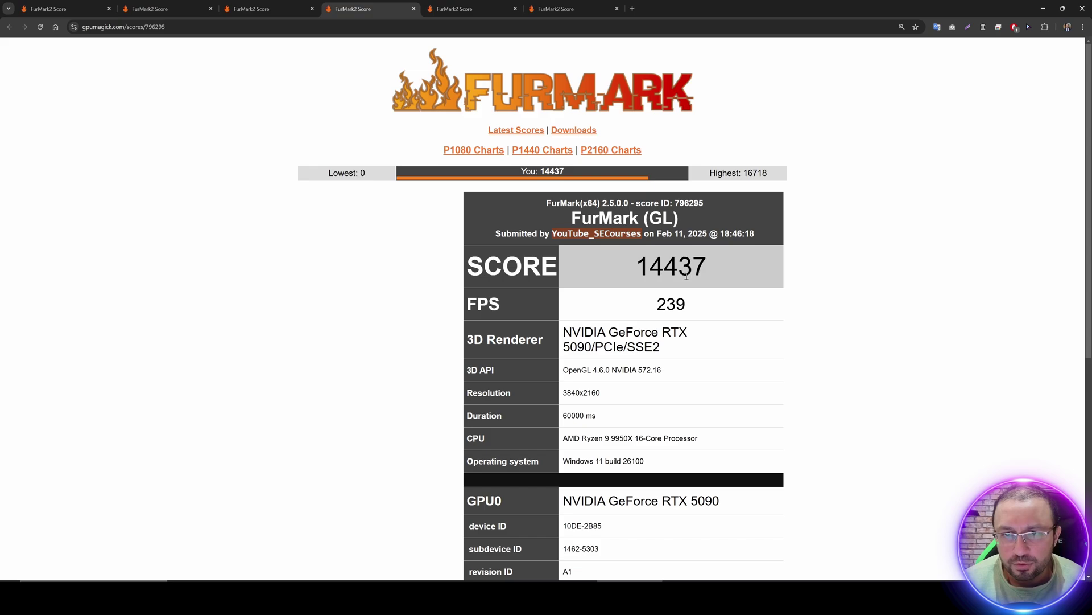
key(ctrl+5)
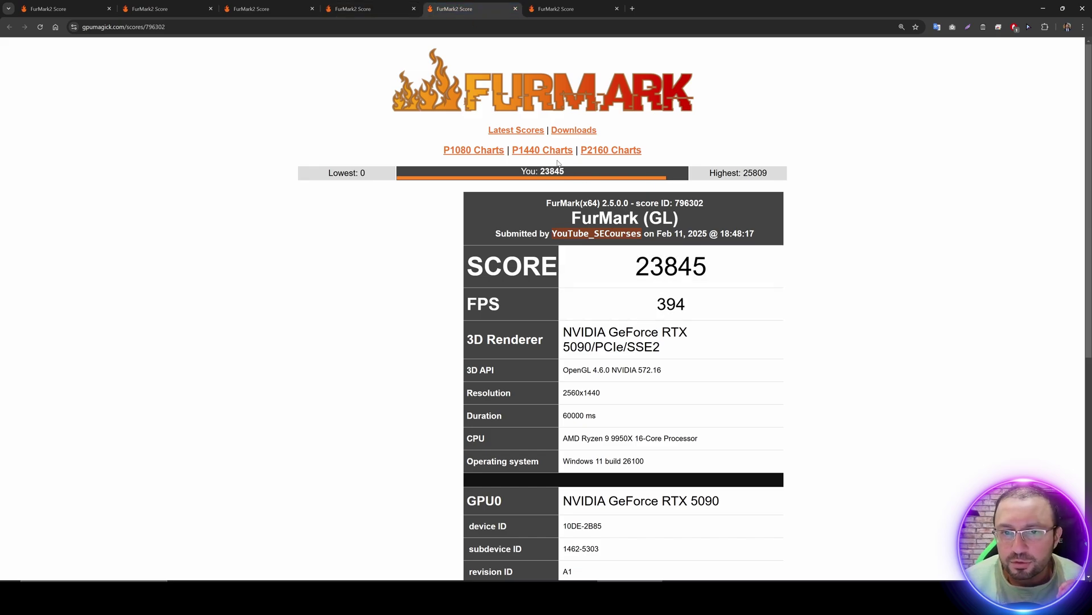
click(560, 10)
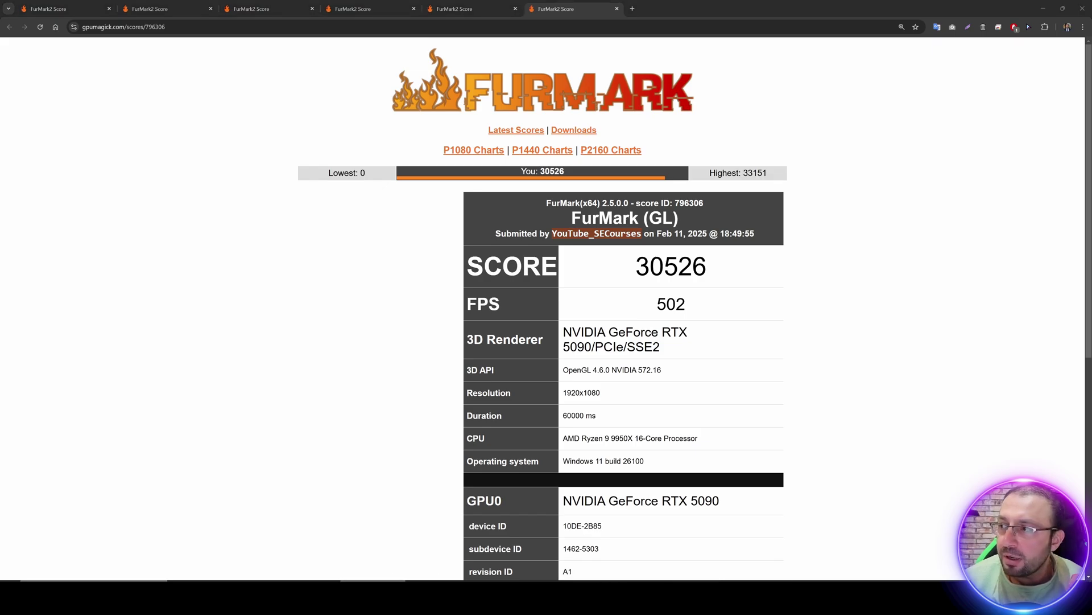
Step: Position the nvitop monitor and show the Render OpenGL on GPU choices for FurMark_GUI.exe
key(alt+Tab)
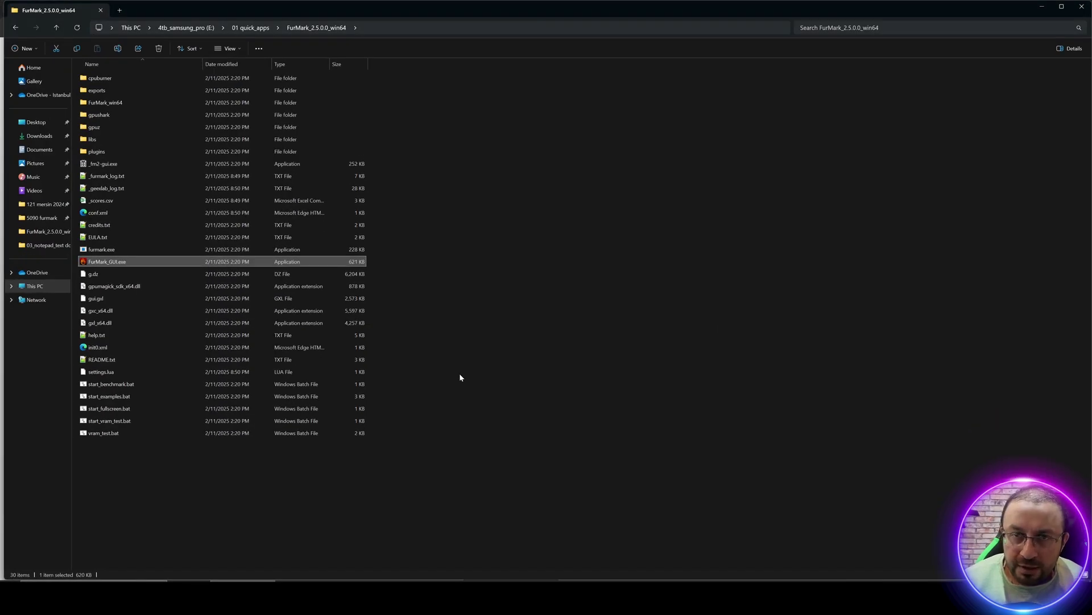
click(688, 576)
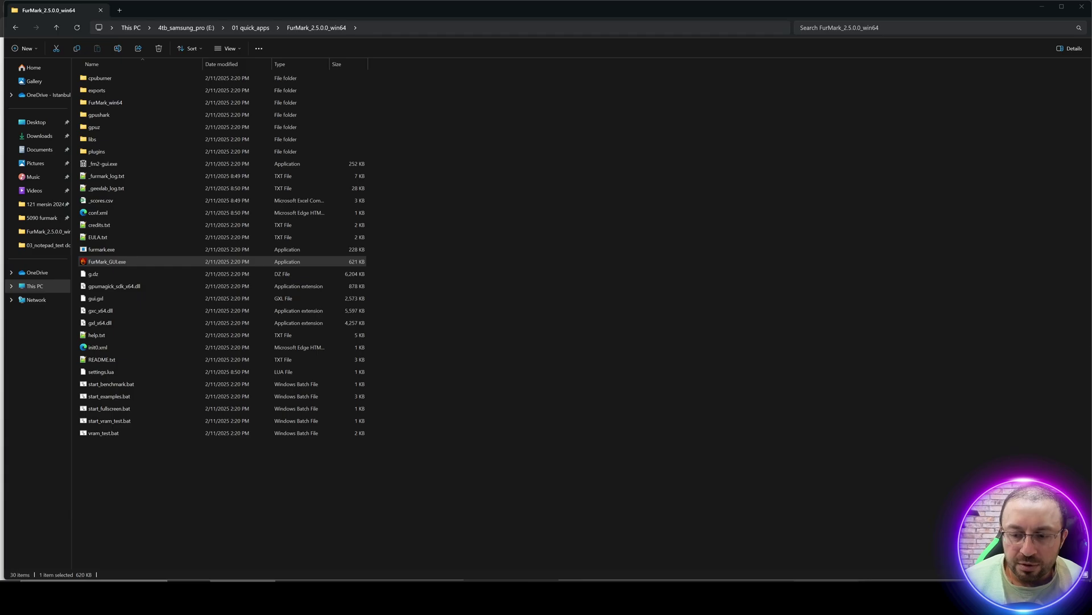
drag(558, 198, 526, 121)
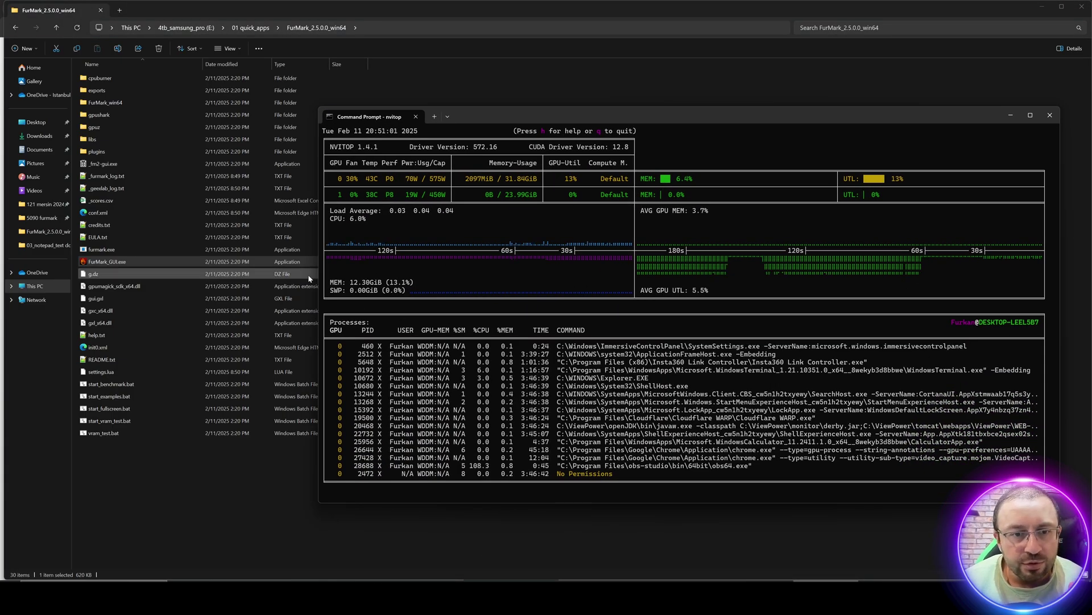
right_click(119, 265)
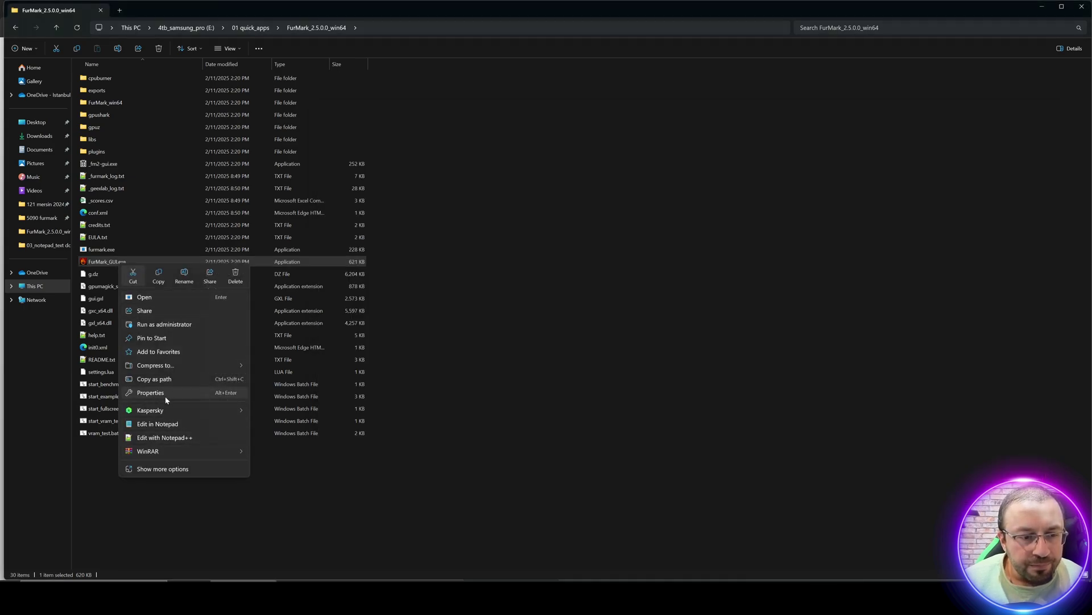
click(166, 475)
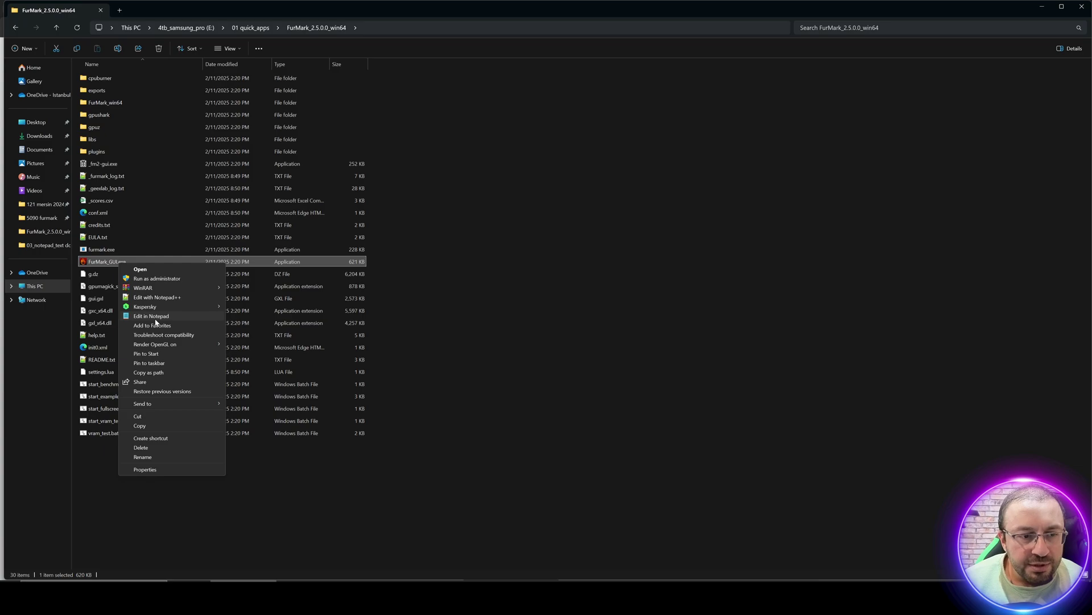
mouse_move(181, 346)
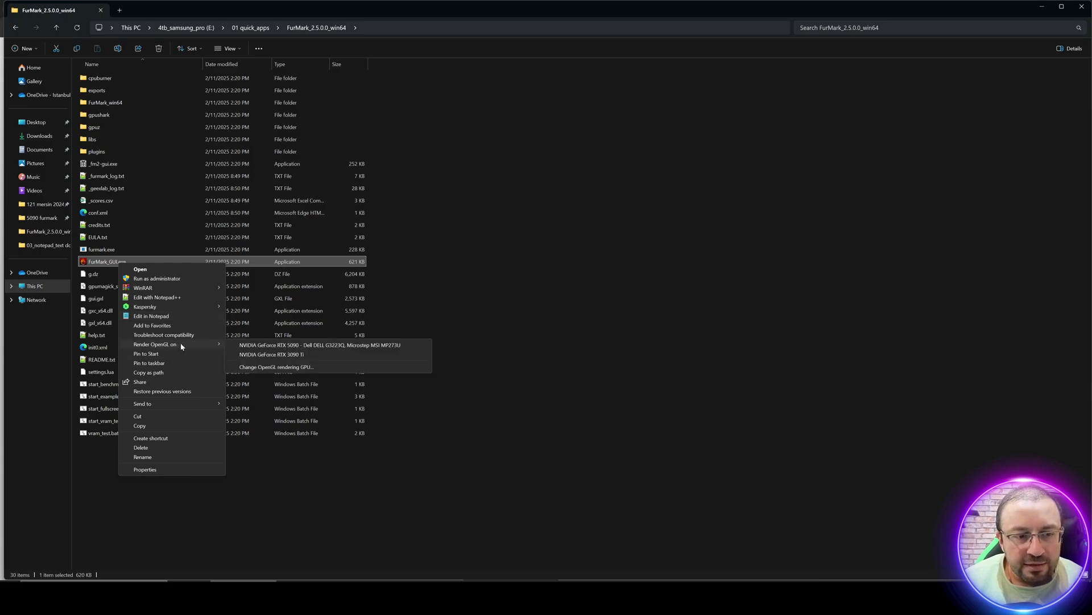
Step: Launch FurMark with RTX 3090 Ti for OpenGL and Vulkan, and start the 3840x2160 GL test
click(290, 355)
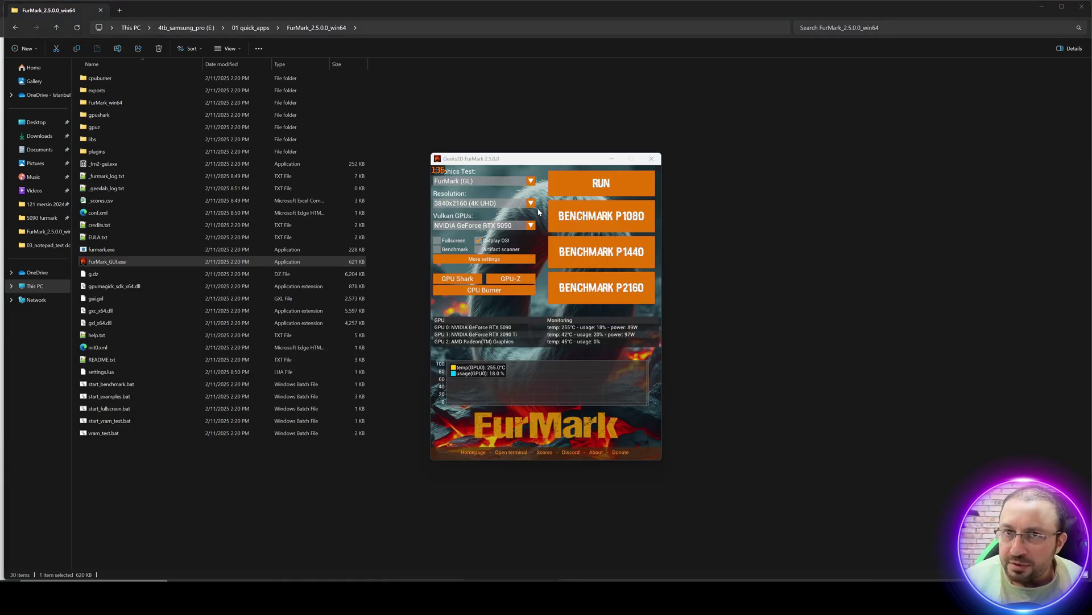
click(532, 226)
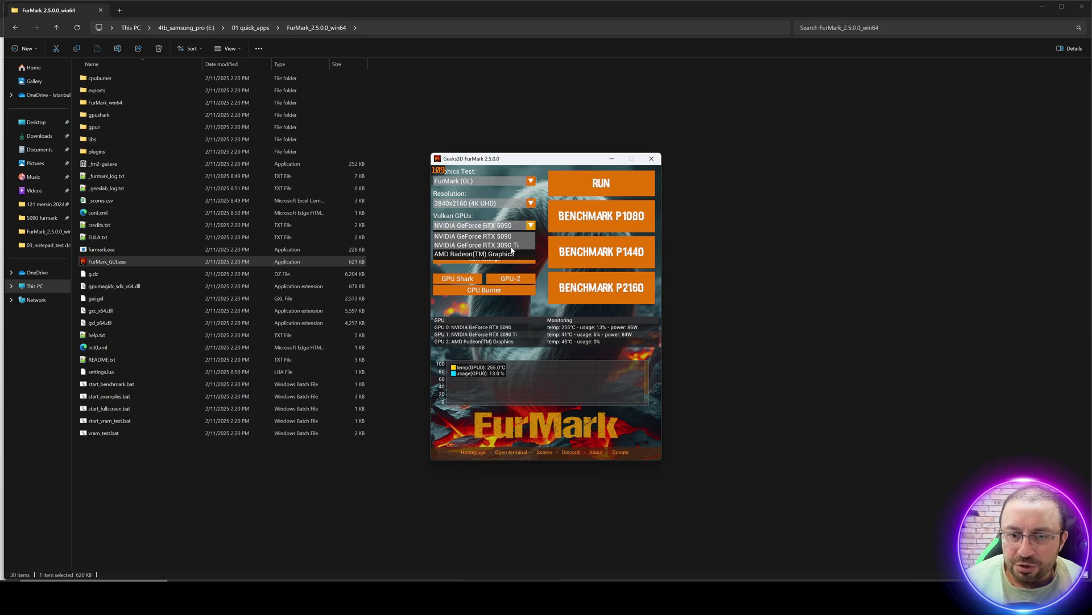
click(478, 245)
click(532, 226)
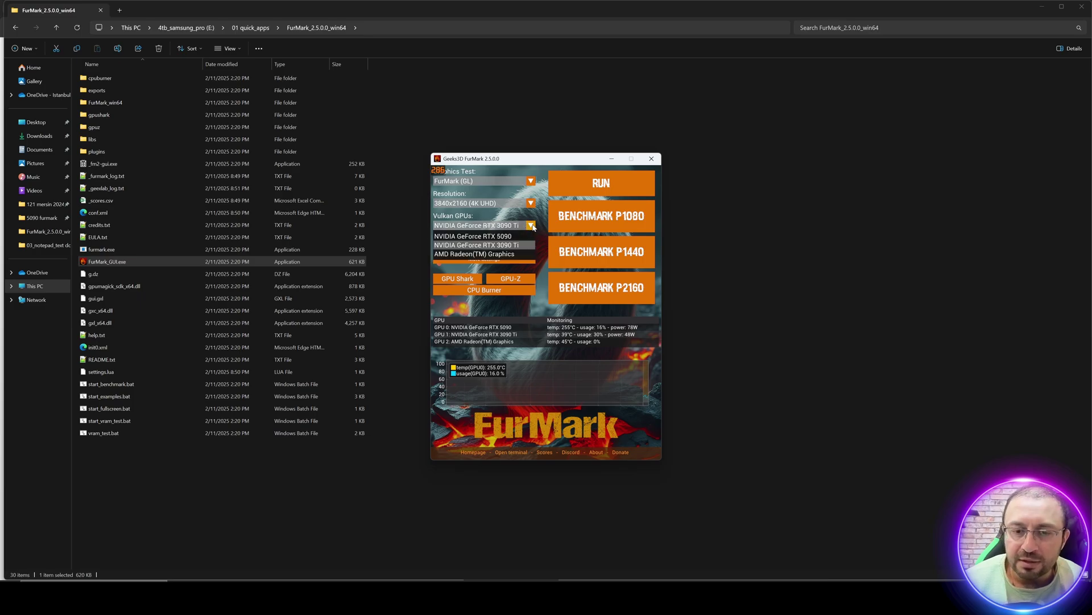
click(587, 182)
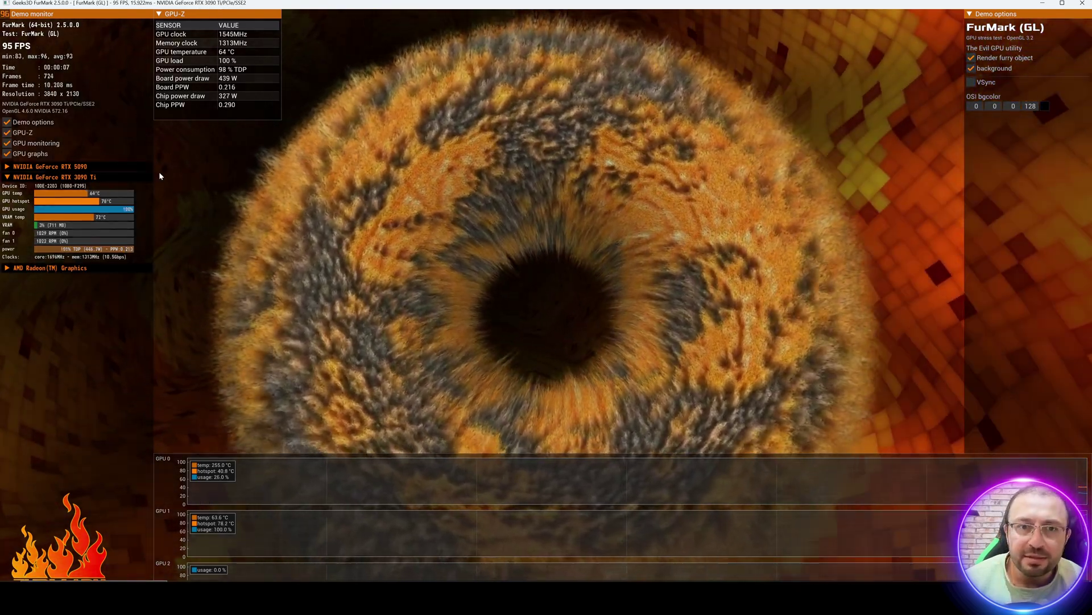
Step: Check in nvitop that the RTX 3090 Ti is at full load, then minimize nvitop
key(alt+Tab)
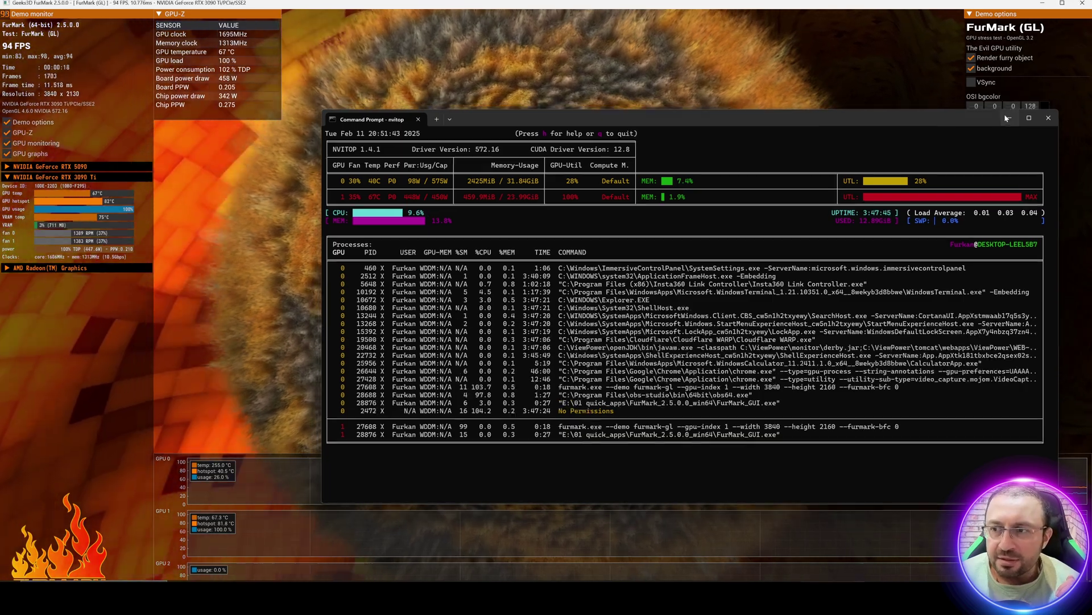
click(1007, 116)
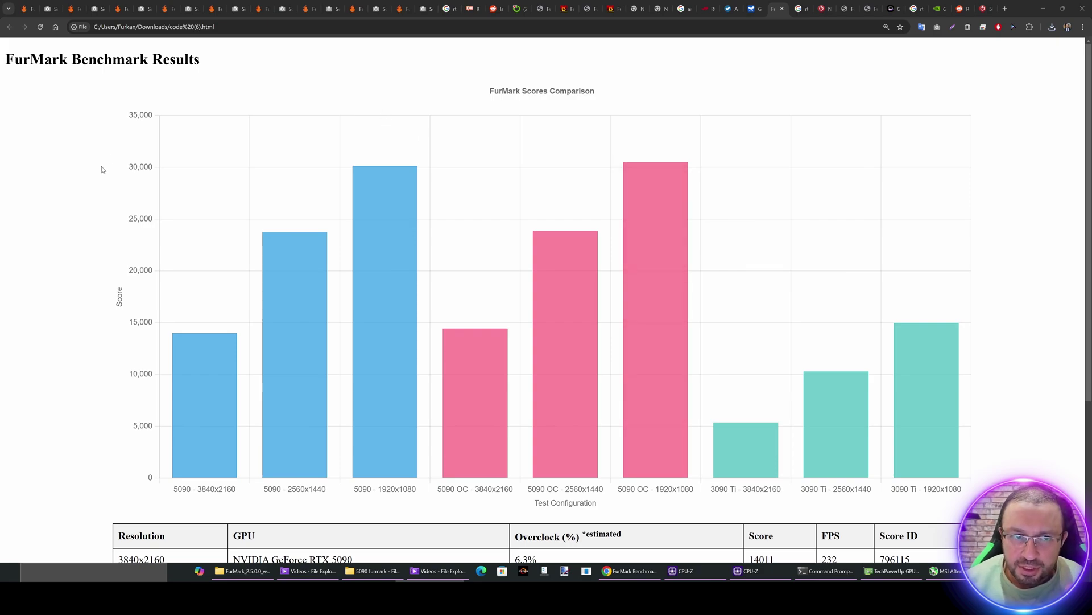
Step: Read the score tooltip on each bar of the FurMark Scores Comparison chart, then scroll to the results table
scroll(102, 169, down, 2)
mouse_move(214, 296)
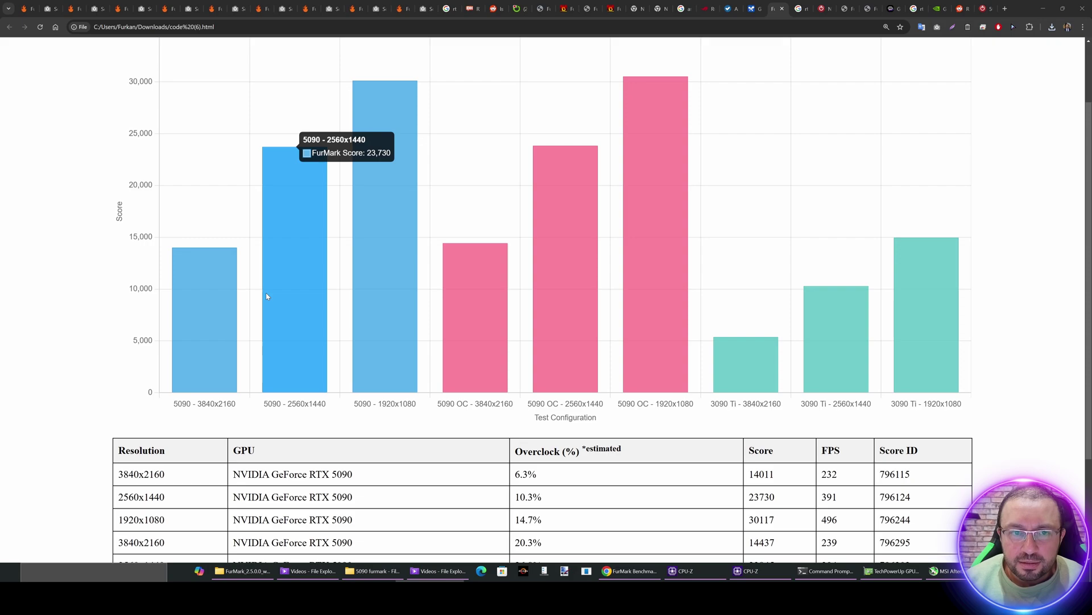
mouse_move(365, 281)
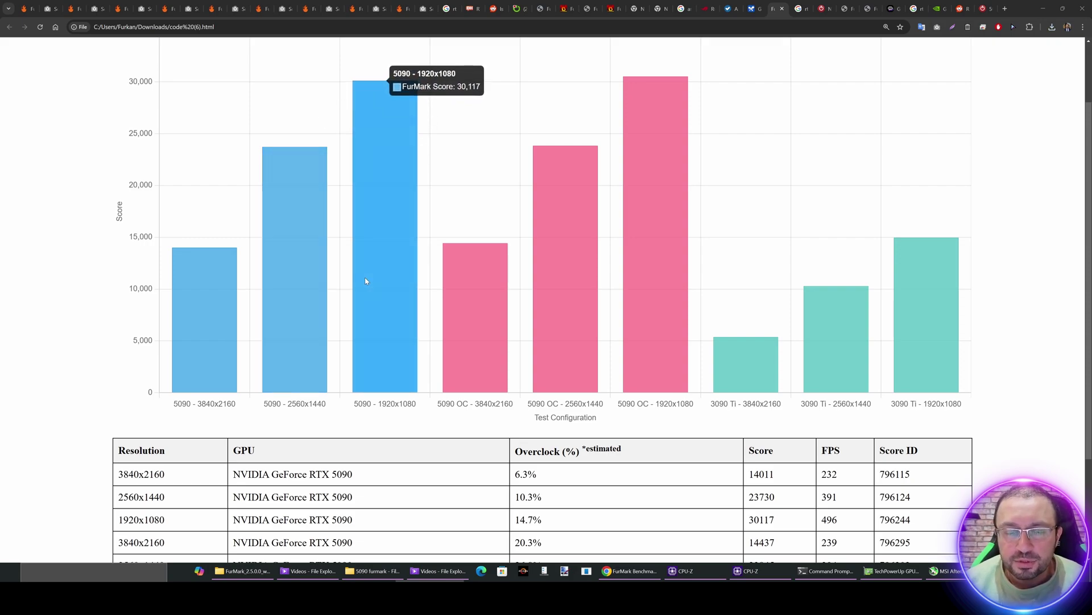
mouse_move(474, 300)
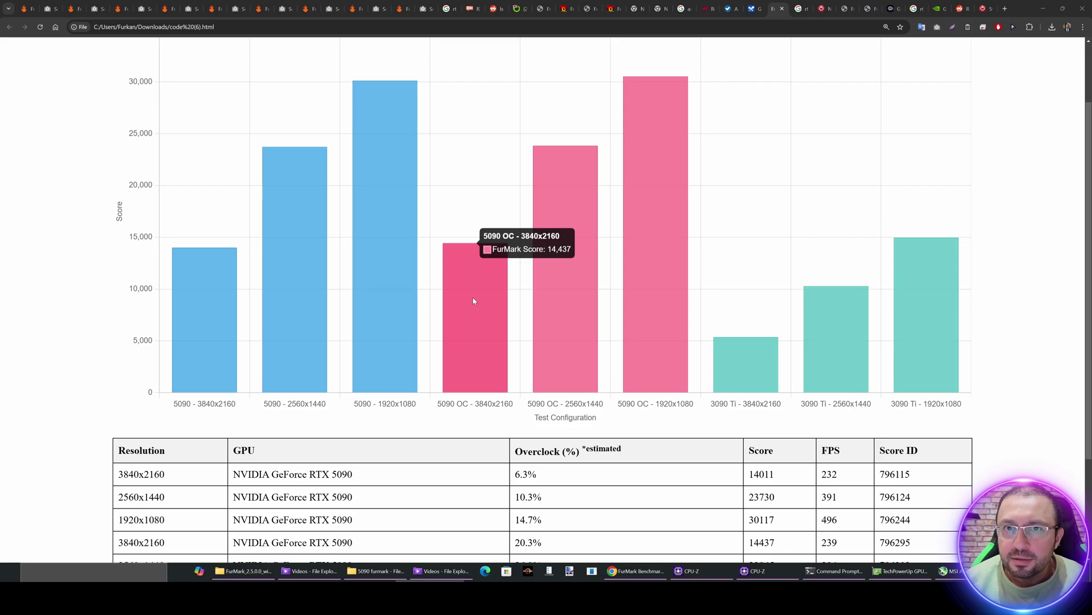
mouse_move(548, 306)
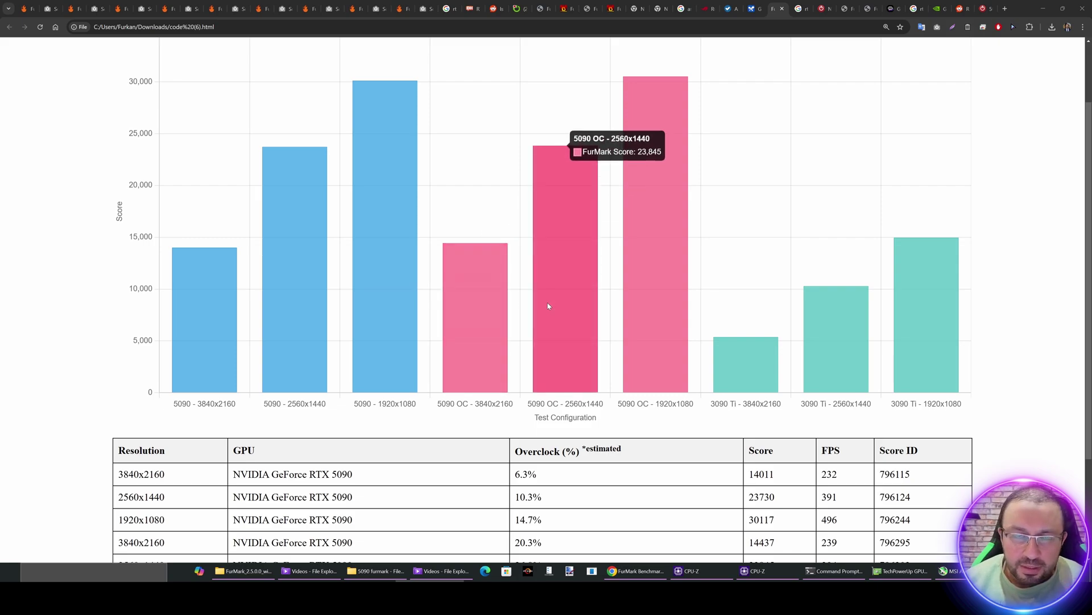
mouse_move(632, 295)
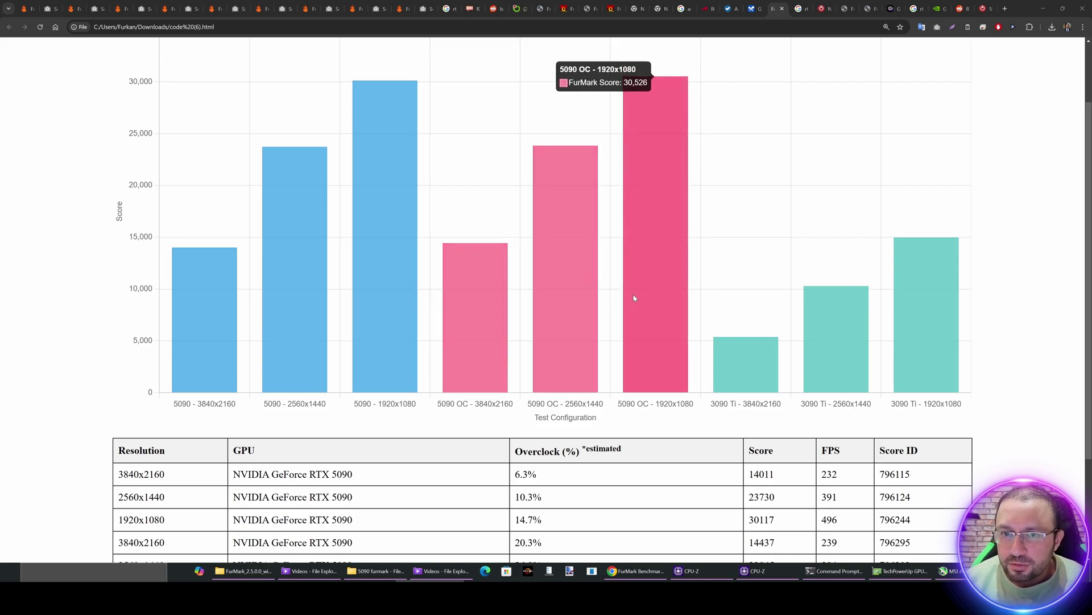
mouse_move(745, 346)
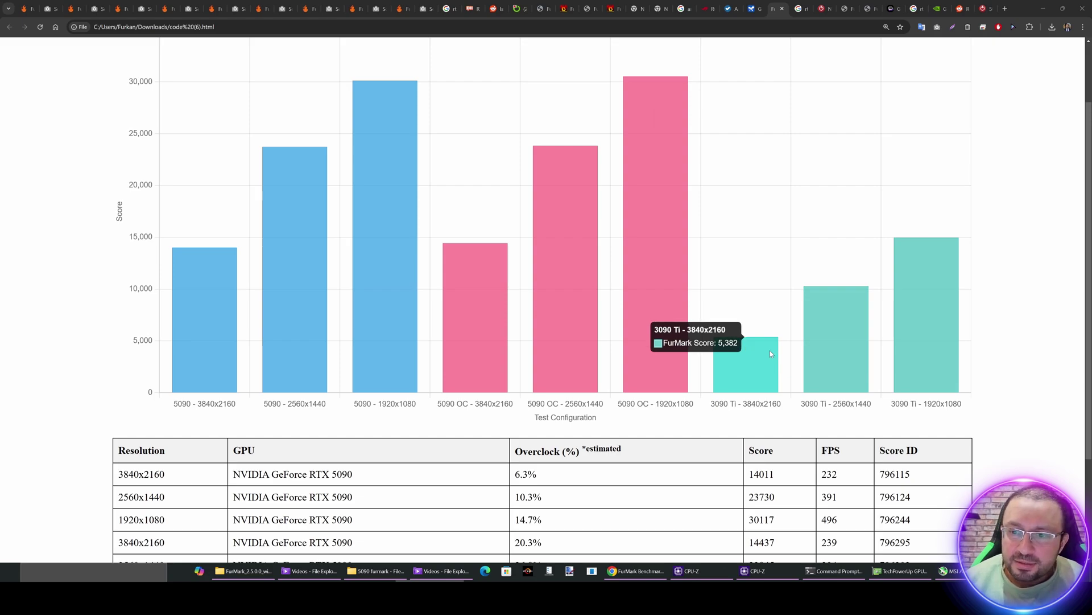
mouse_move(941, 351)
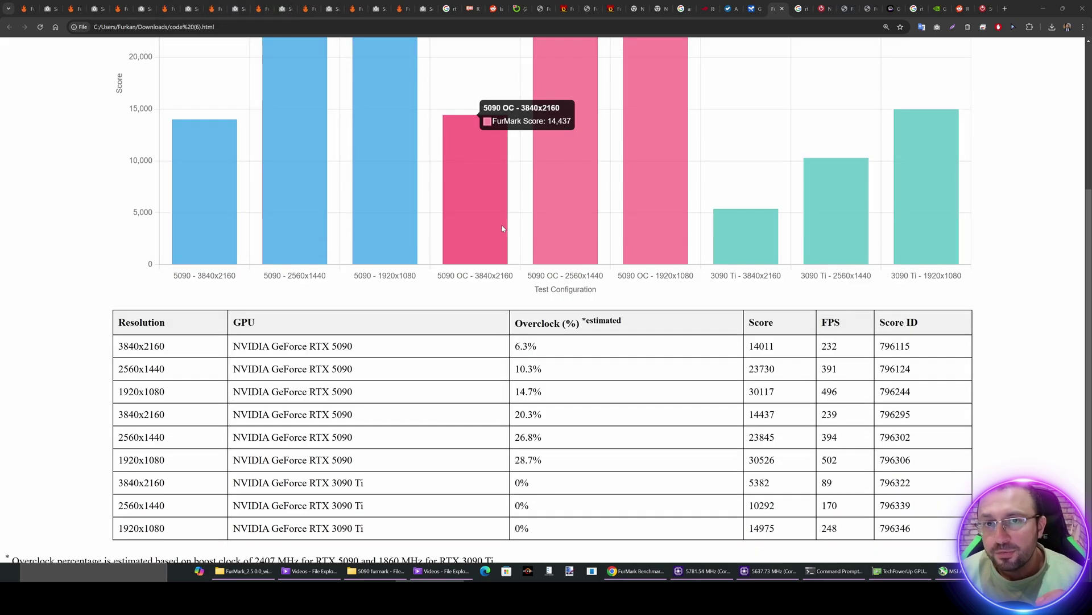
scroll(563, 330, down, 1)
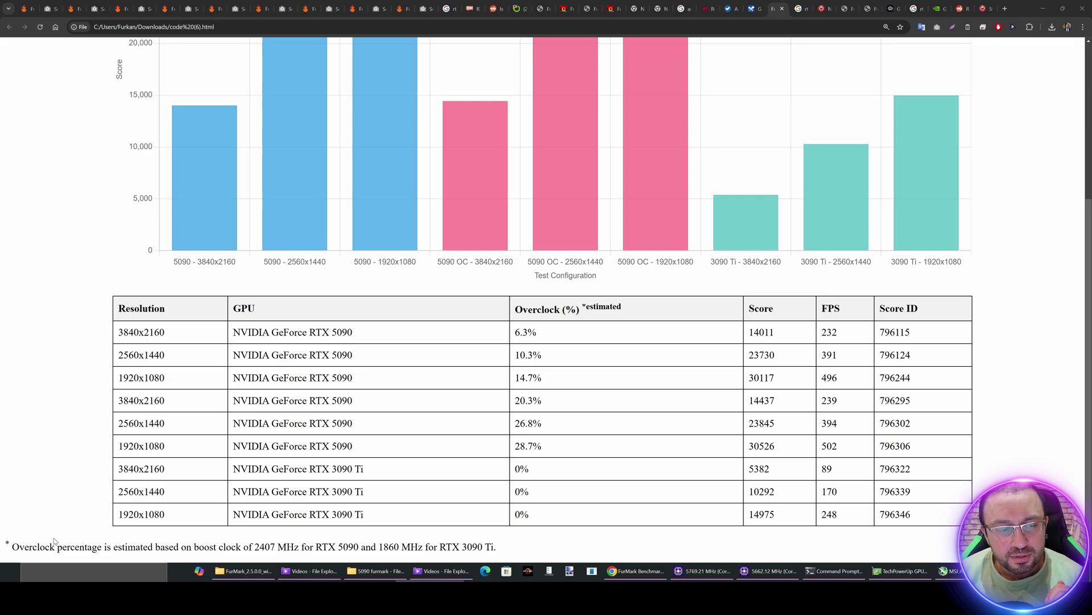
Step: Highlight parts of the overclock footnote, including the 2407 MHz RTX 5090 and RTX 3090 Ti boost clocks
scroll(49, 554, up, 1)
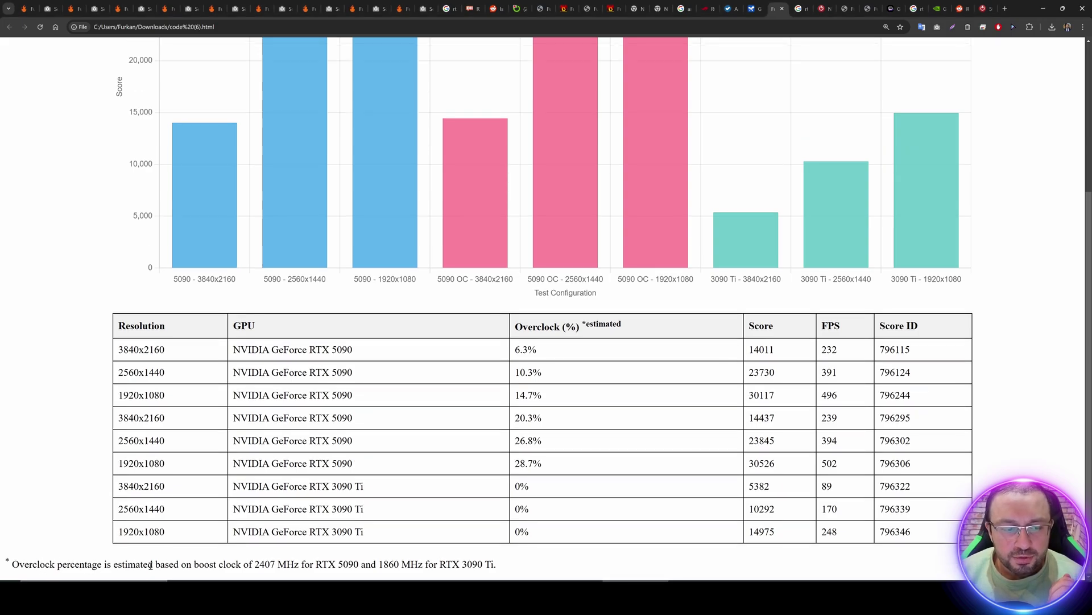
drag(178, 564, 237, 564)
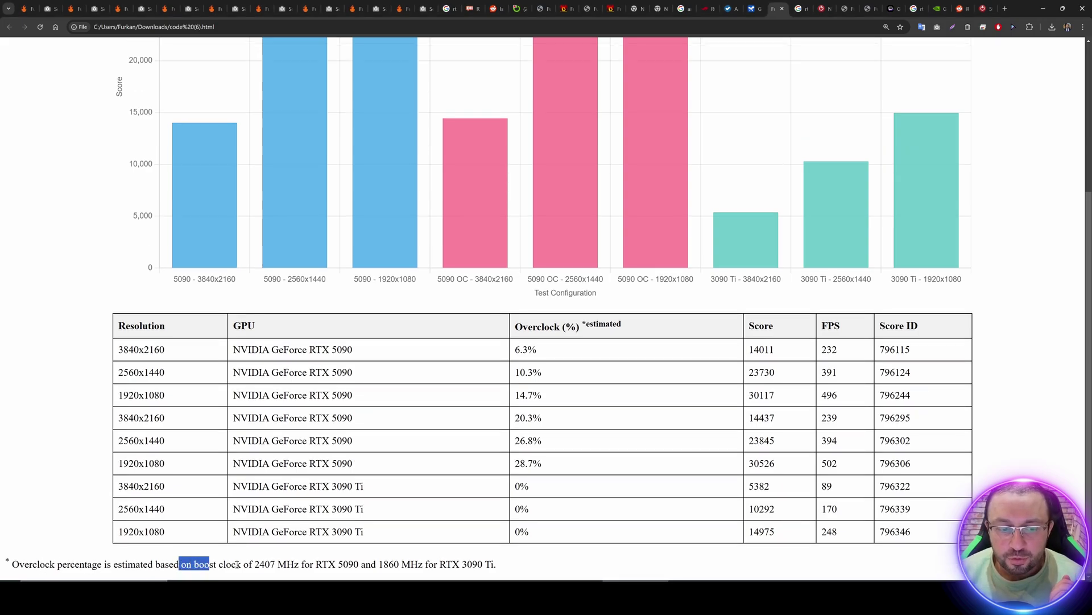
click(288, 569)
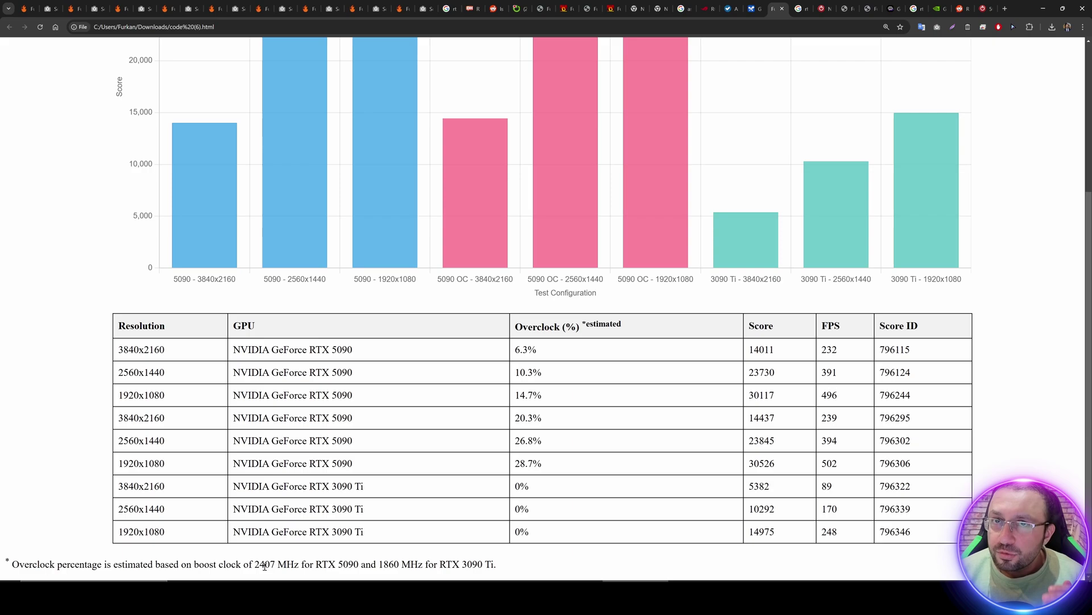
drag(244, 568, 300, 568)
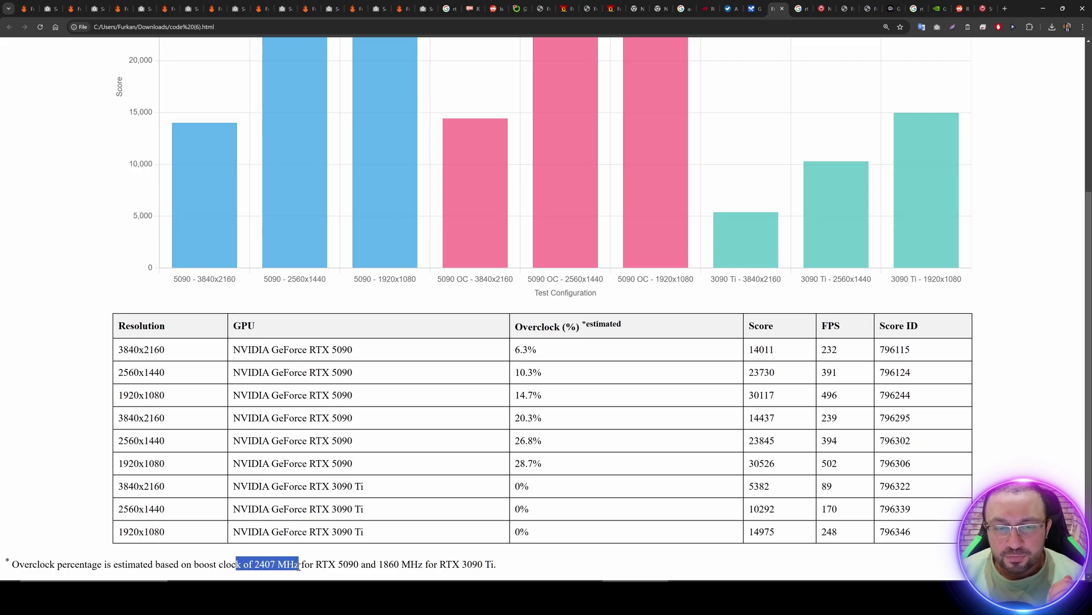
click(385, 567)
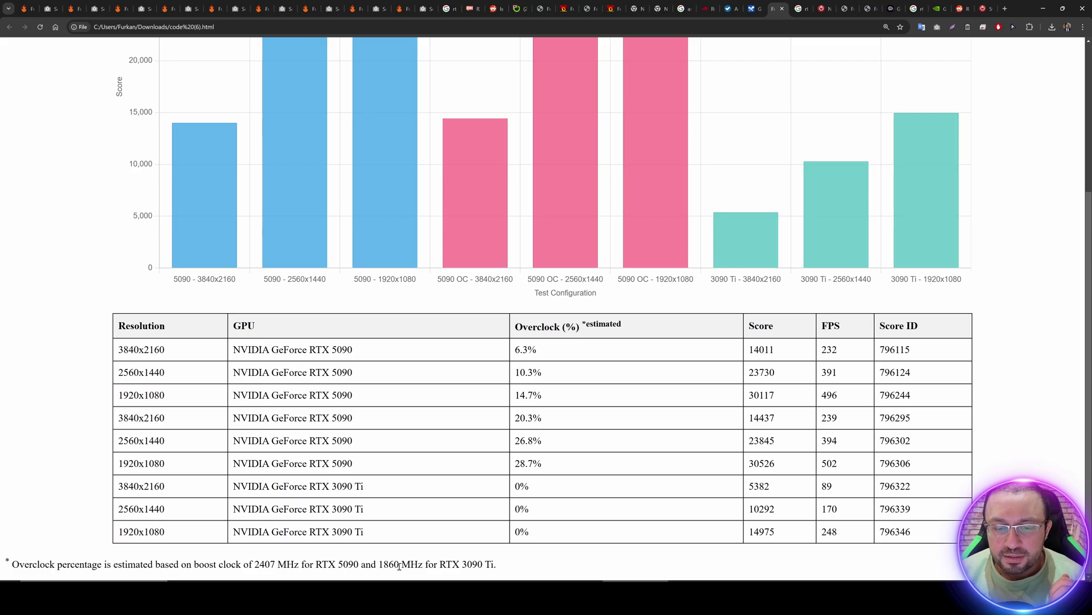
drag(400, 566, 516, 567)
click(516, 566)
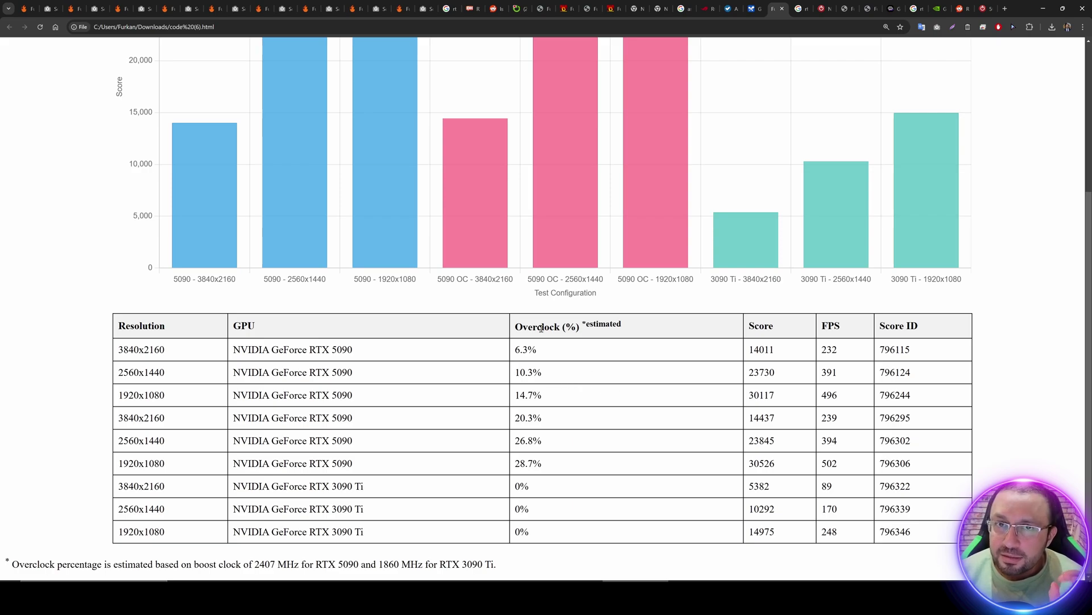
Step: Highlight the first three stock RTX 5090 rows, then the overclocked RTX 5090 rows, in the table
drag(572, 350, 546, 393)
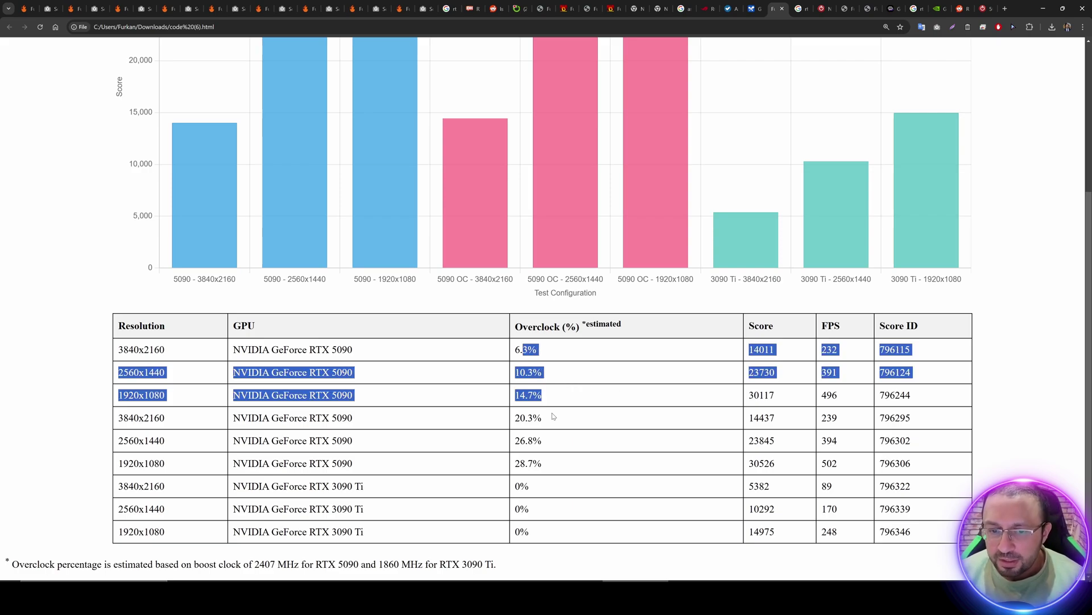
click(557, 421)
drag(547, 466, 514, 418)
click(596, 467)
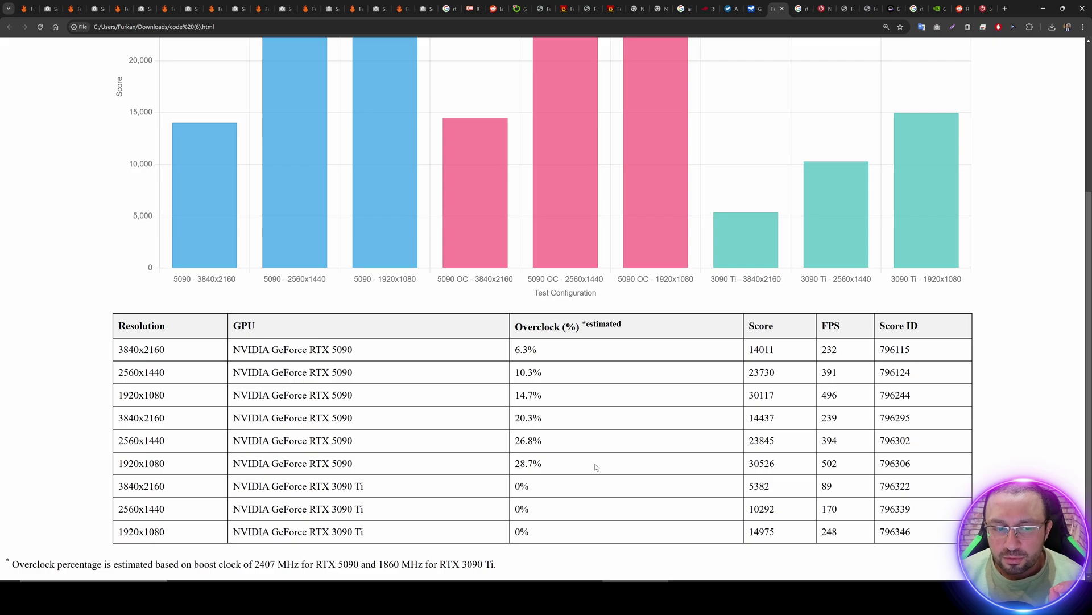
Step: Highlight the overclocked 1920x1080 row (28.7%) and 3840x2160 row (20.3%), then return to the top
scroll(575, 444, up, 1)
scroll(575, 439, down, 1)
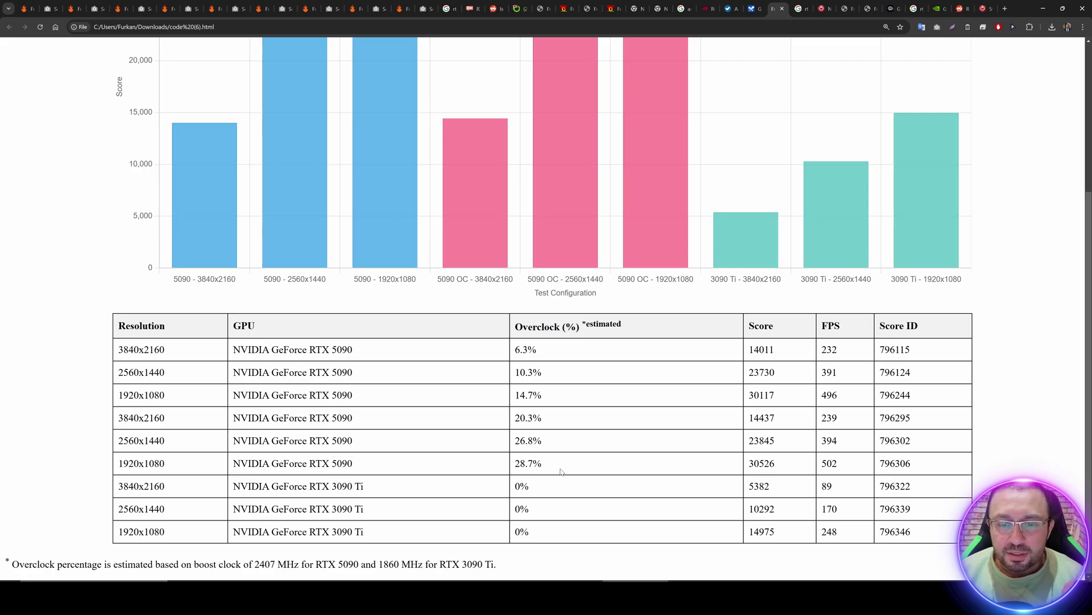
drag(559, 467, 119, 464)
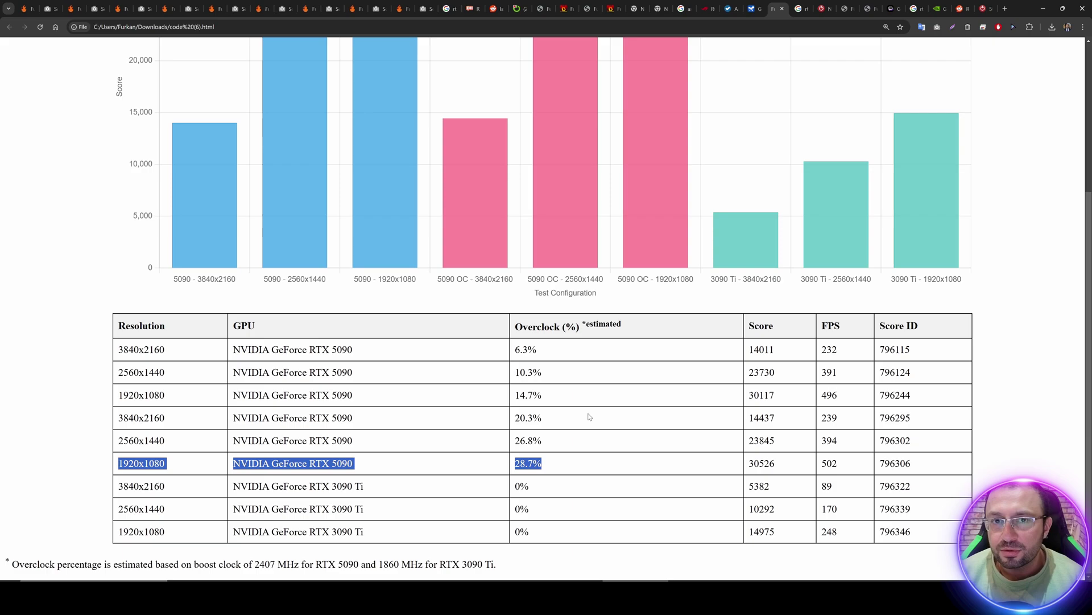
drag(566, 421, 118, 417)
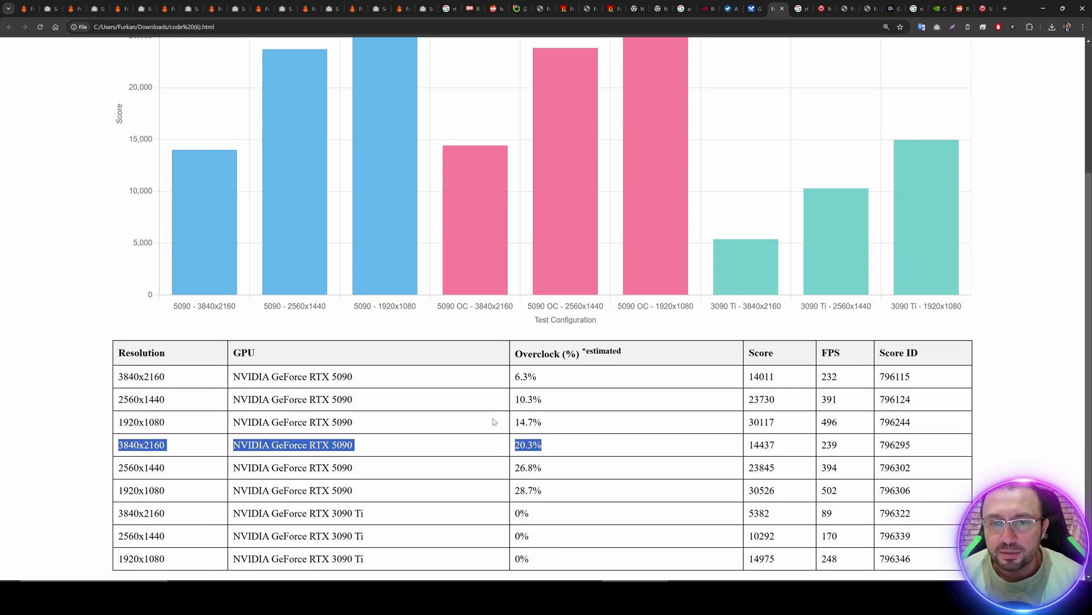
scroll(494, 421, up, 3)
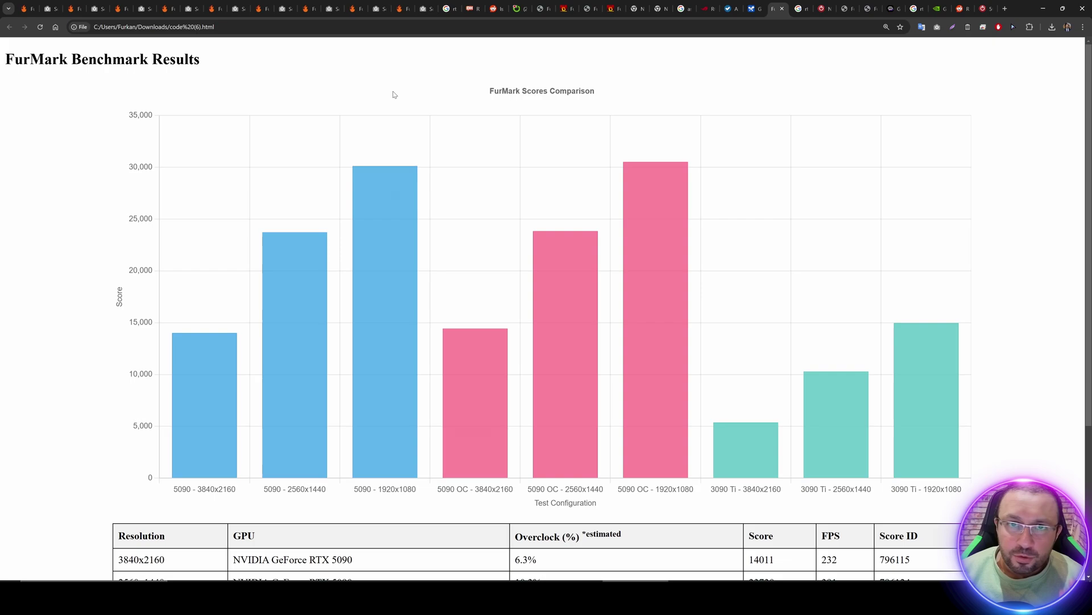